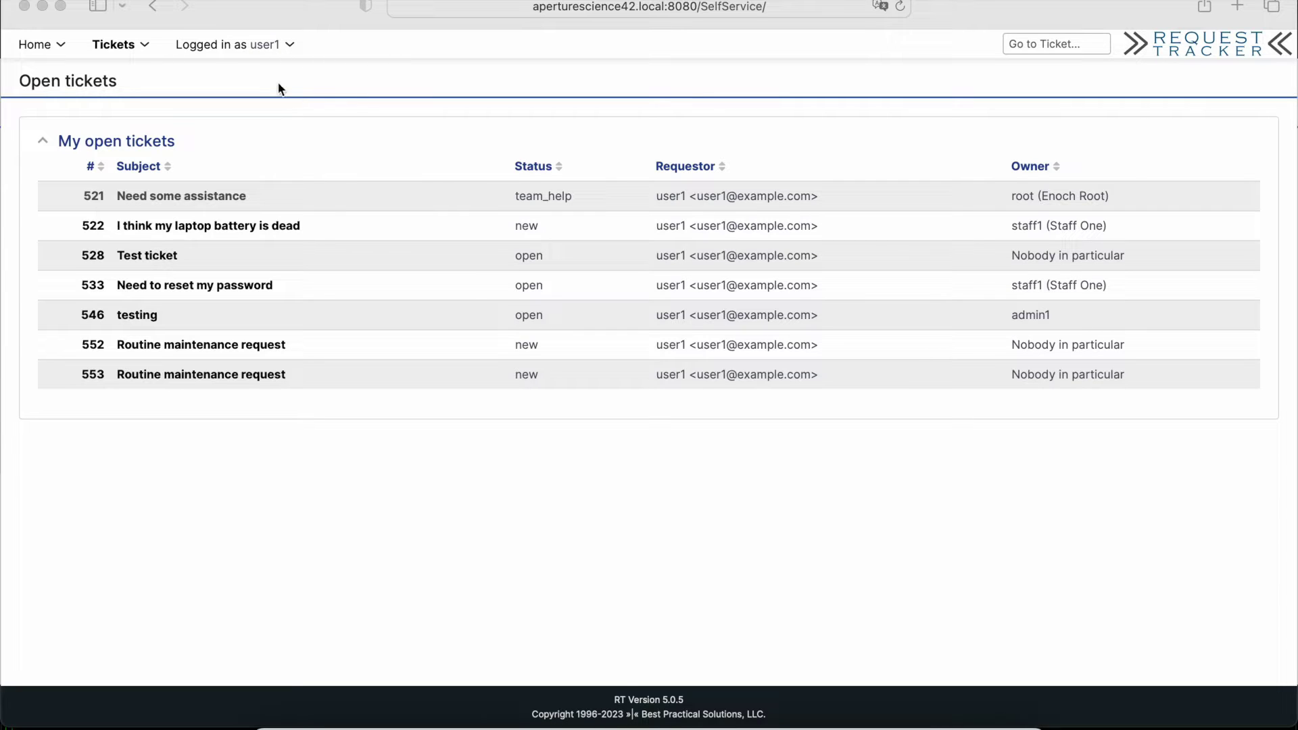
Step: Open the maintenance request form from the self-service Forms page and proceed past its guidelines
left_click(40, 43)
mouse_move(40, 43)
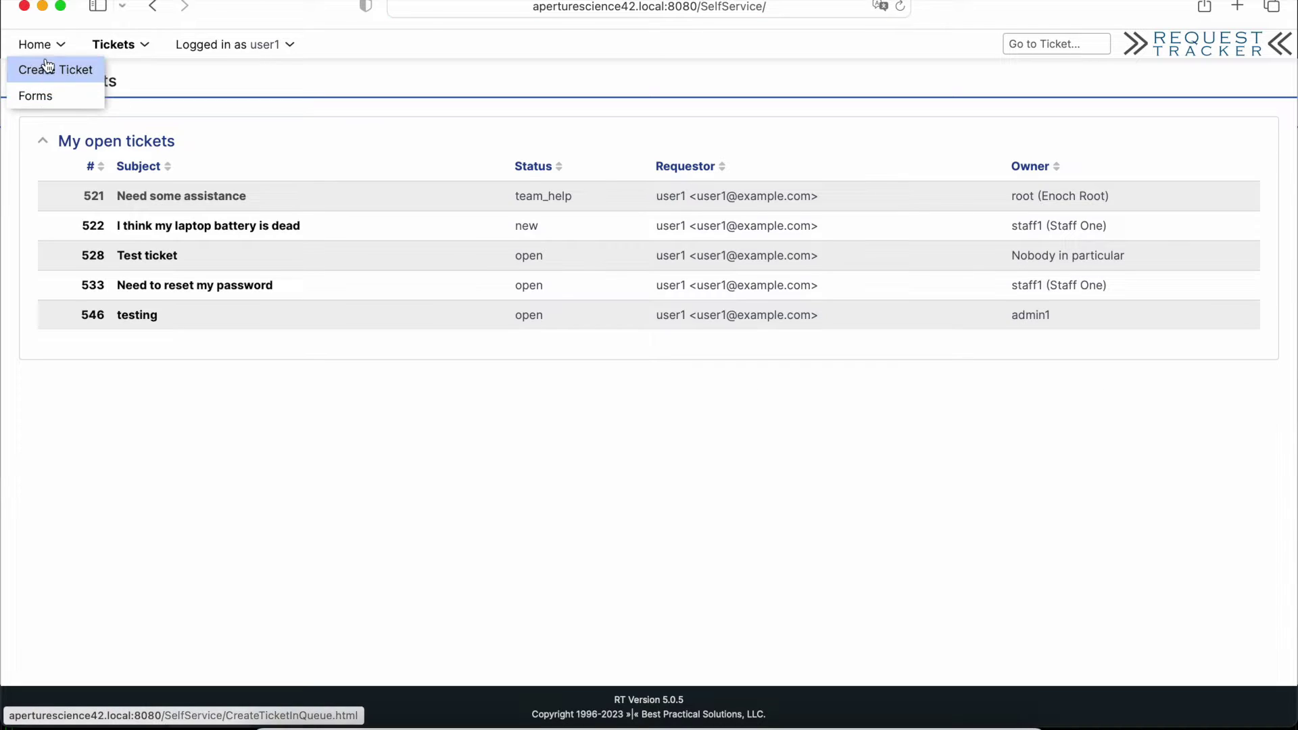
left_click(64, 101)
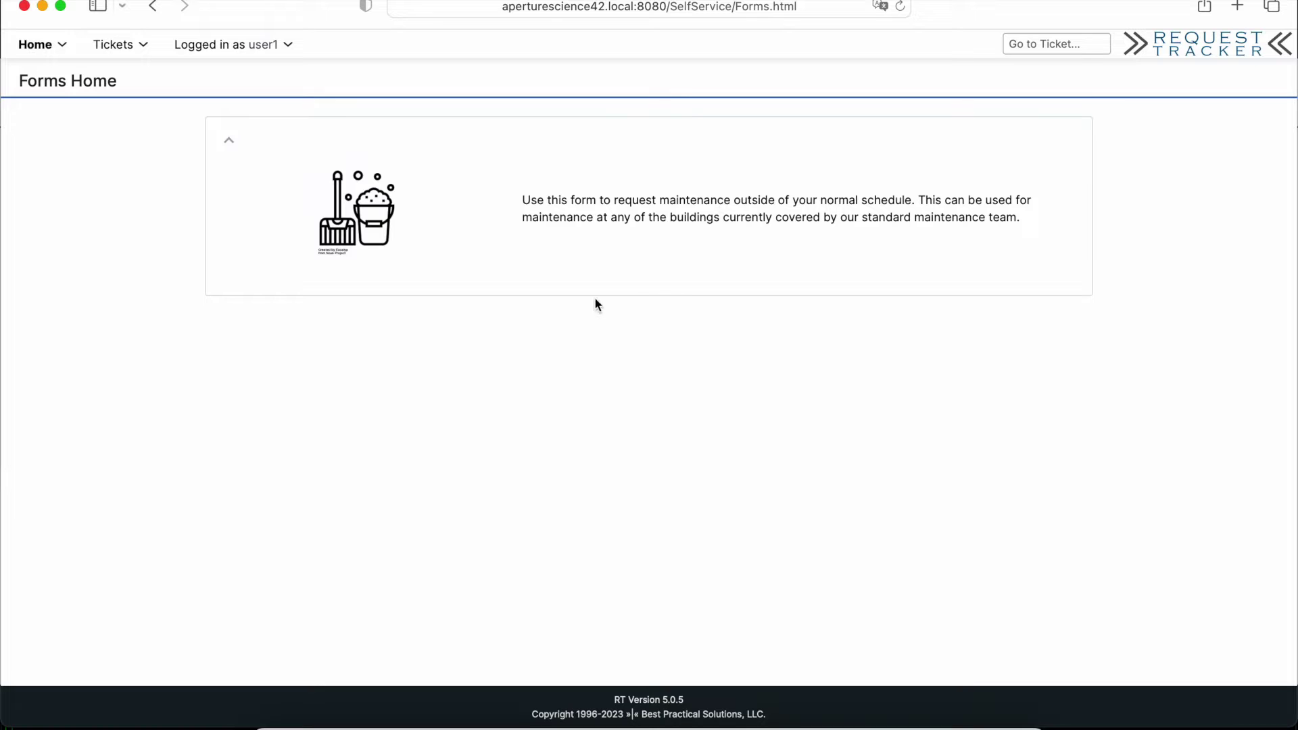
left_click(370, 219)
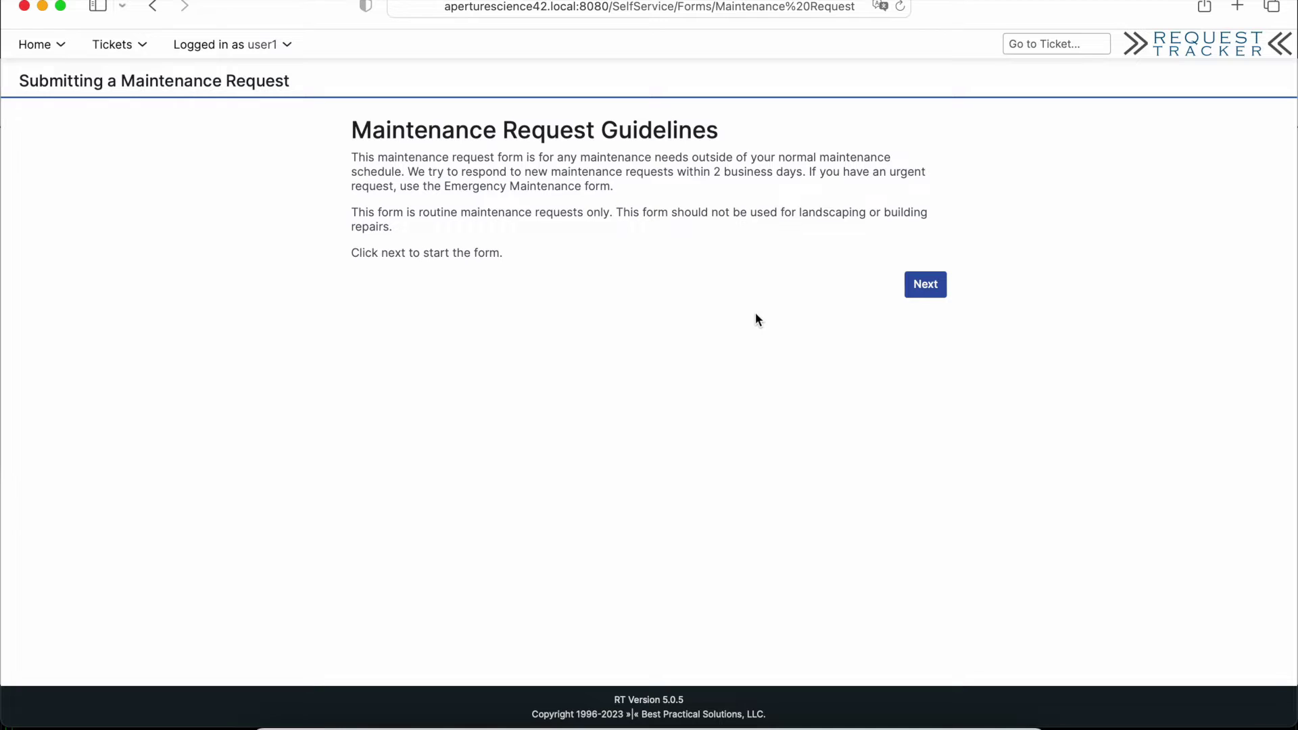
left_click(928, 289)
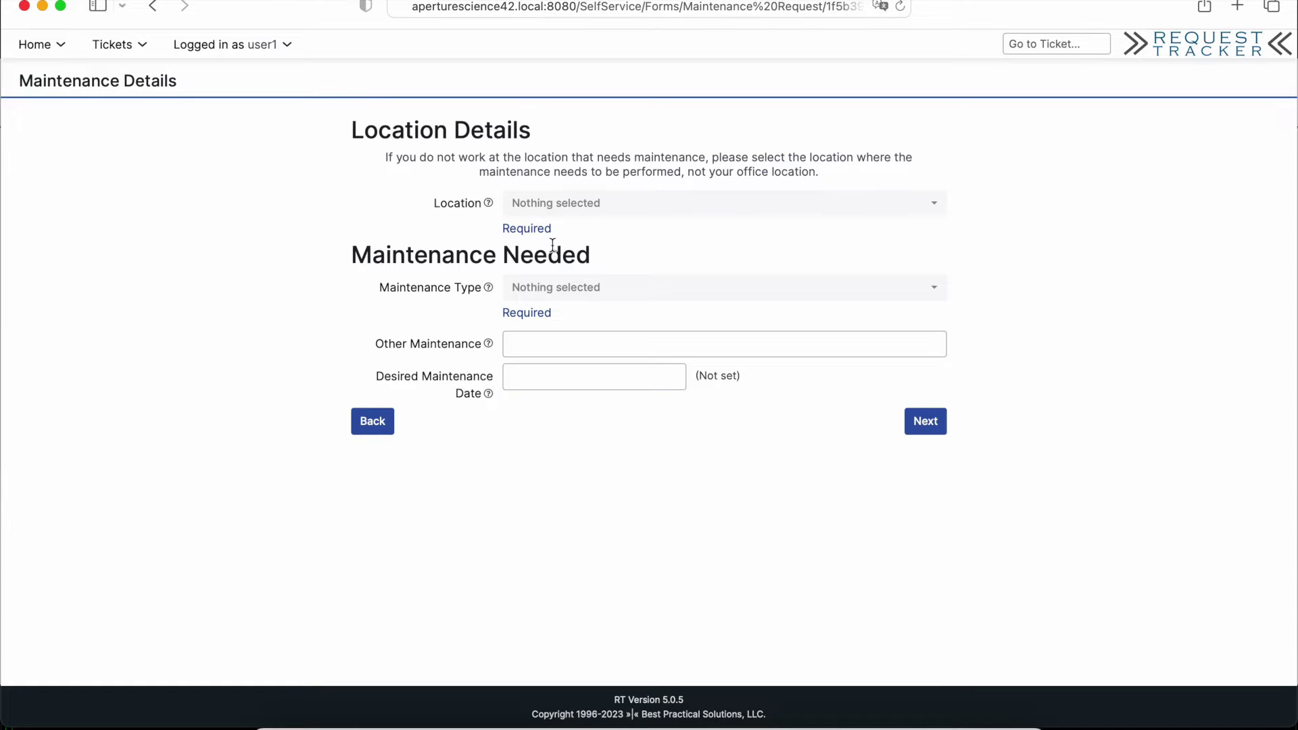
Step: Try to advance with the required fields empty, check the Location help text, and set Location to Main Office
left_click(914, 425)
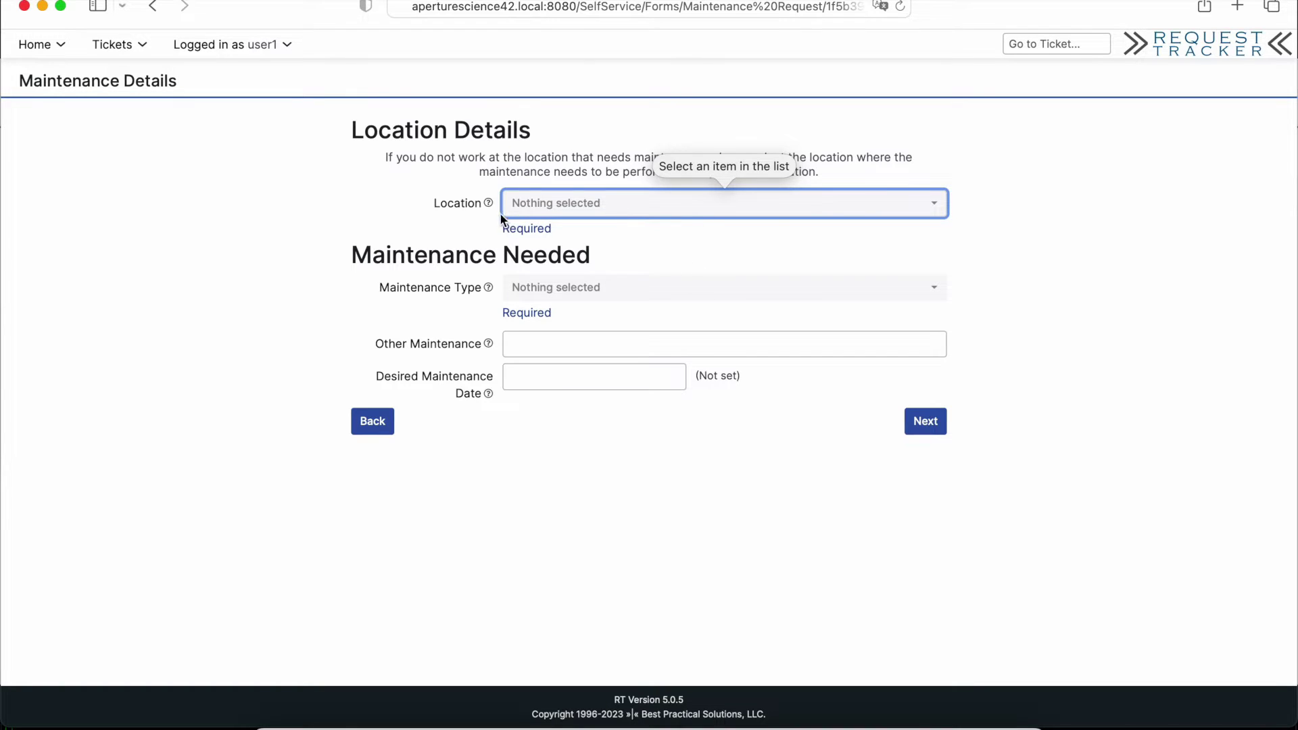
mouse_move(489, 203)
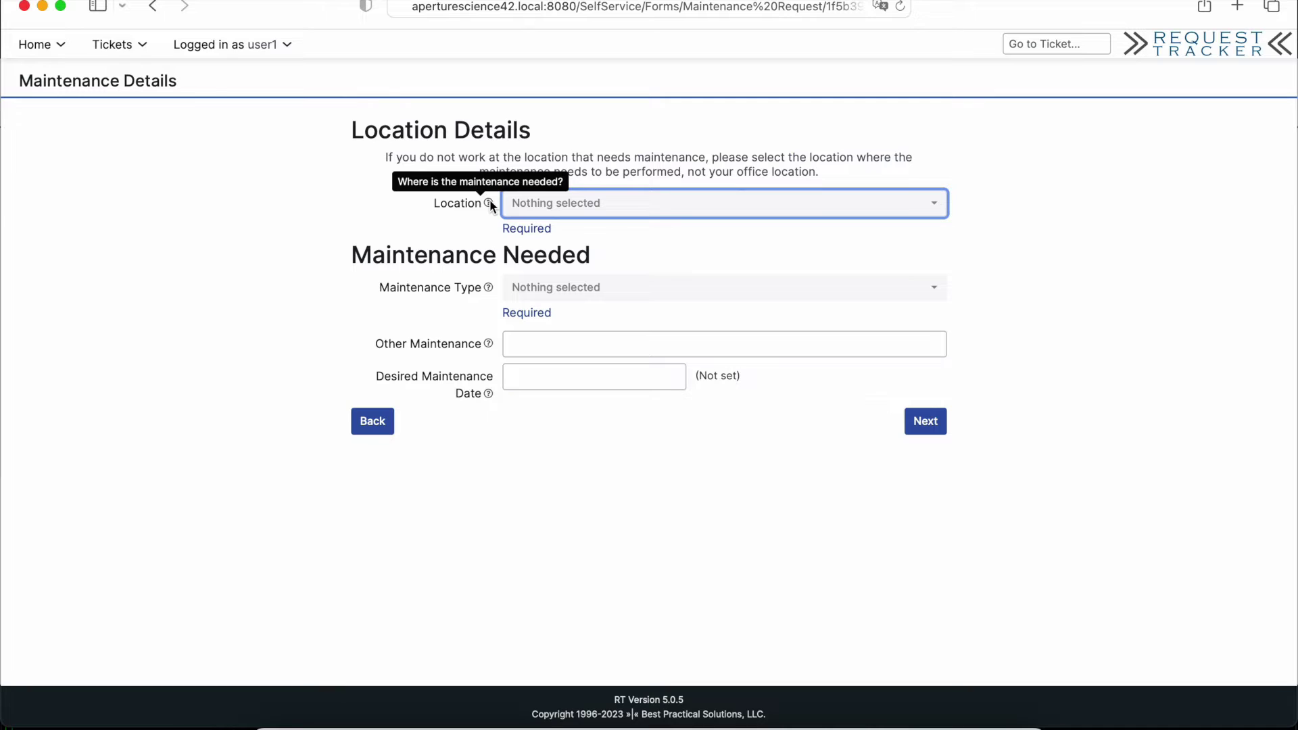
left_click(853, 215)
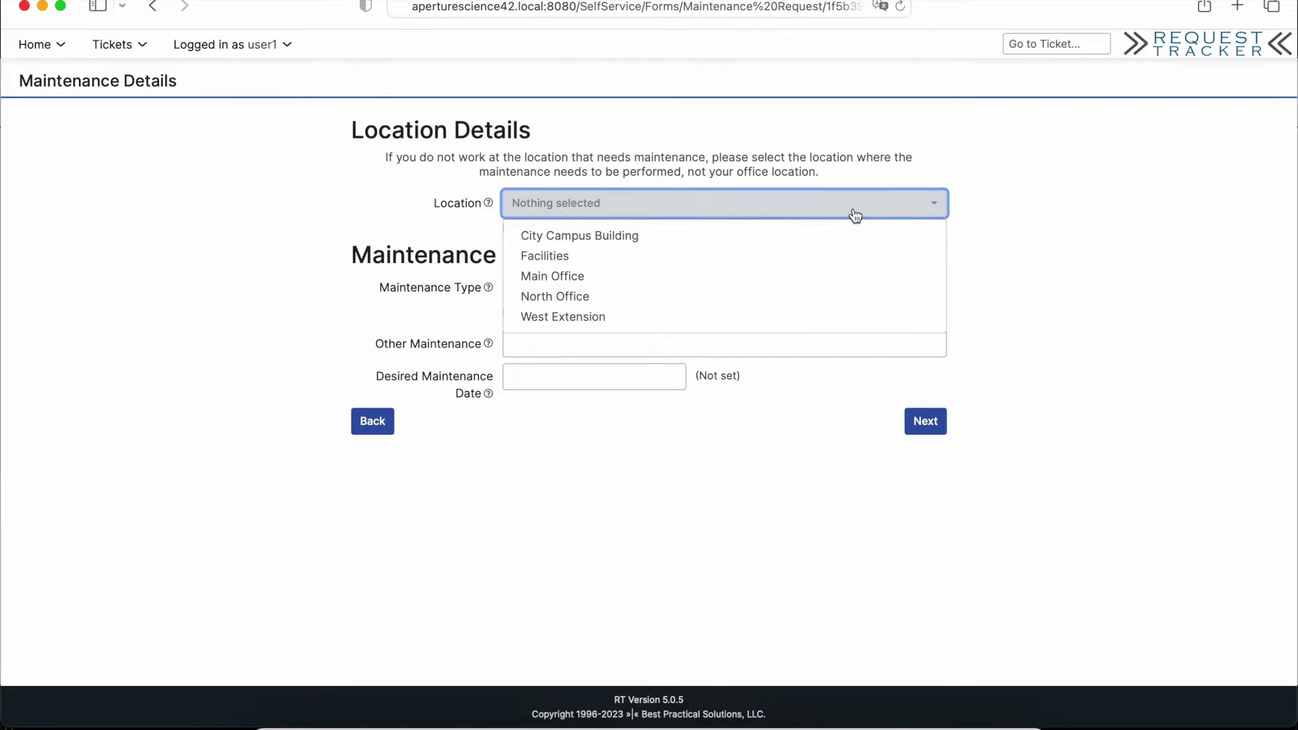
left_click(733, 278)
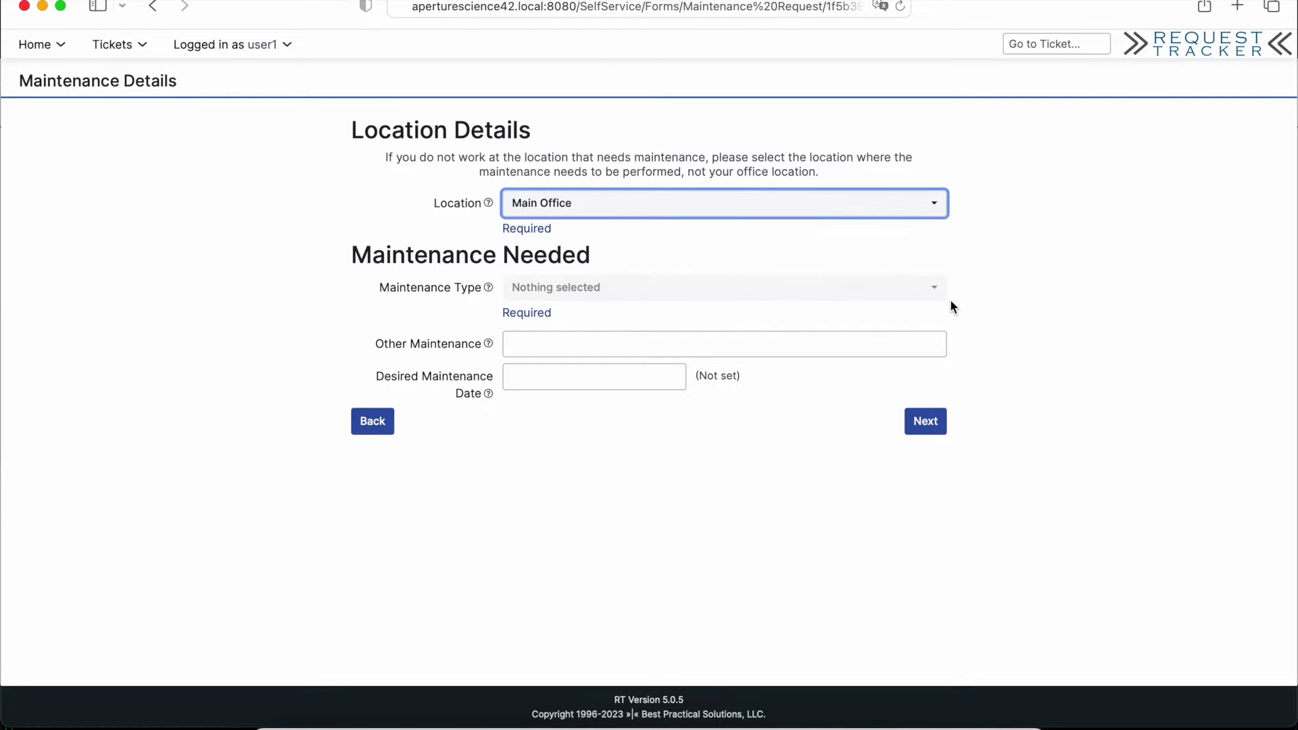
Step: Set Maintenance Type to Other and enter "Window cleaning" as the other maintenance
left_click(763, 294)
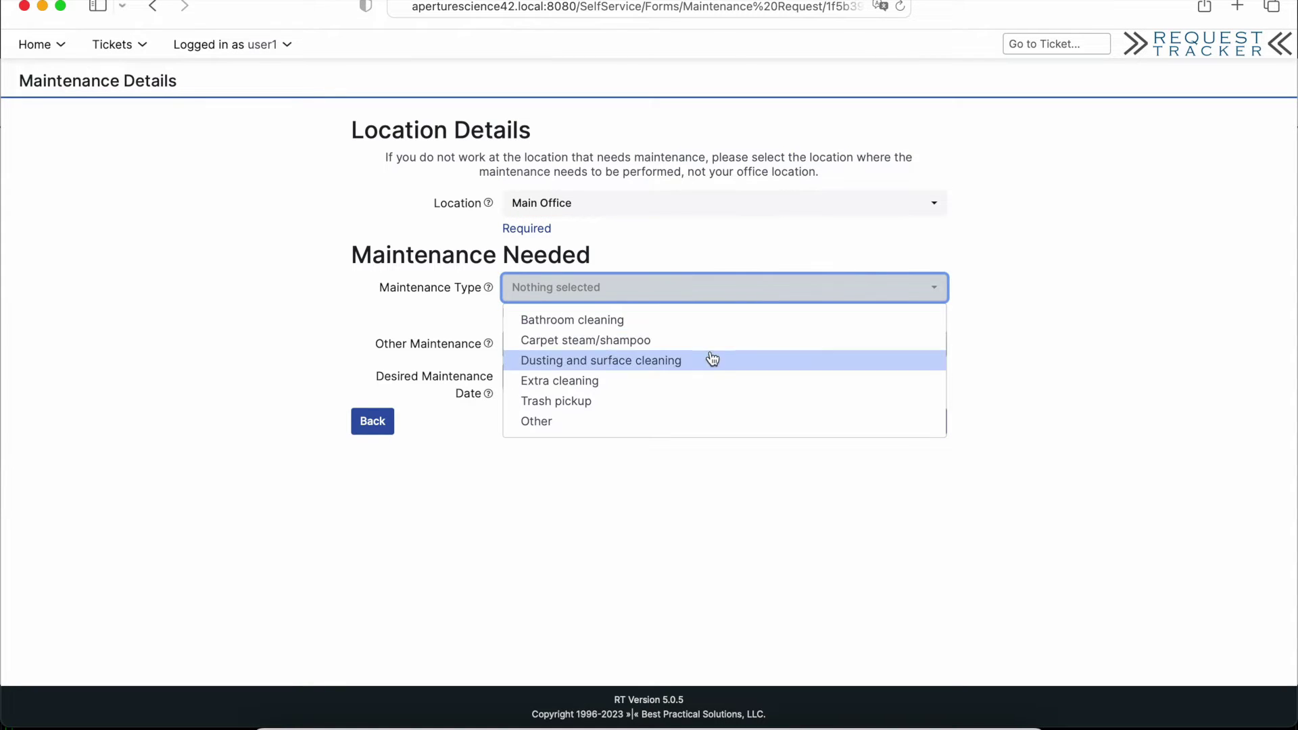
left_click(629, 427)
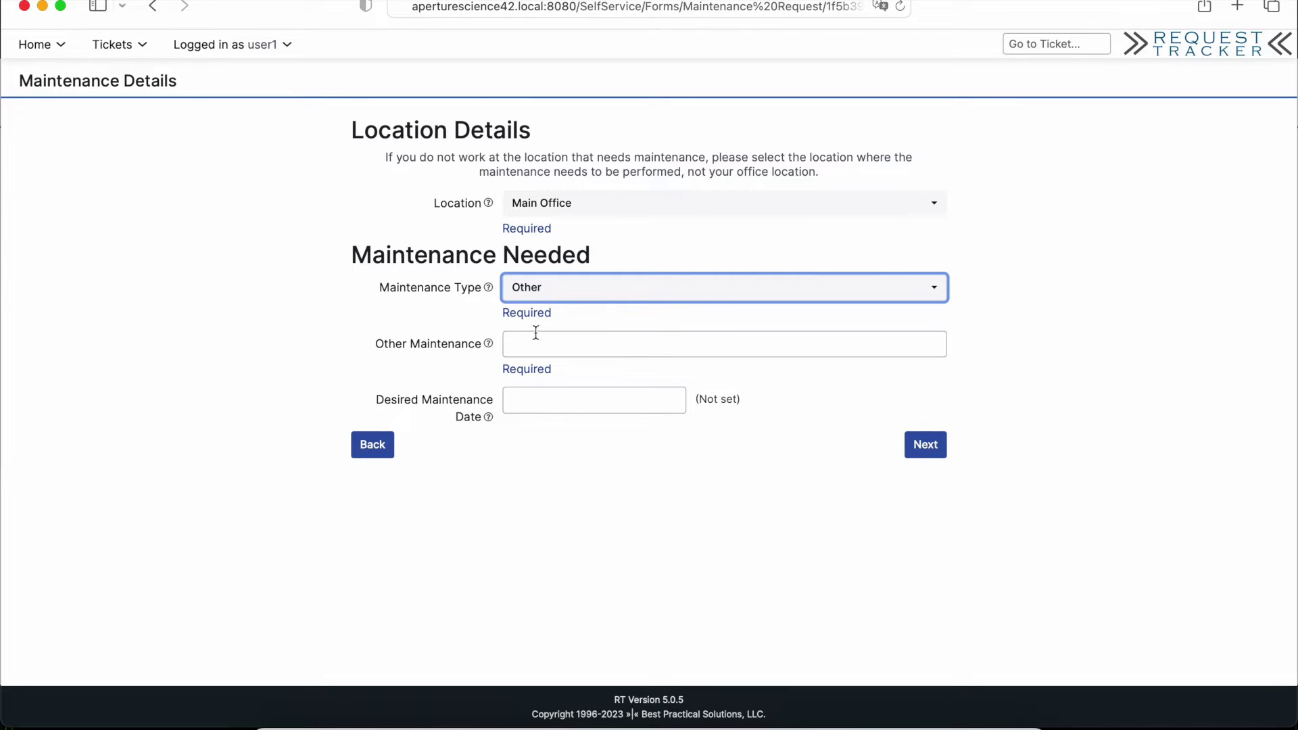
left_click(541, 341)
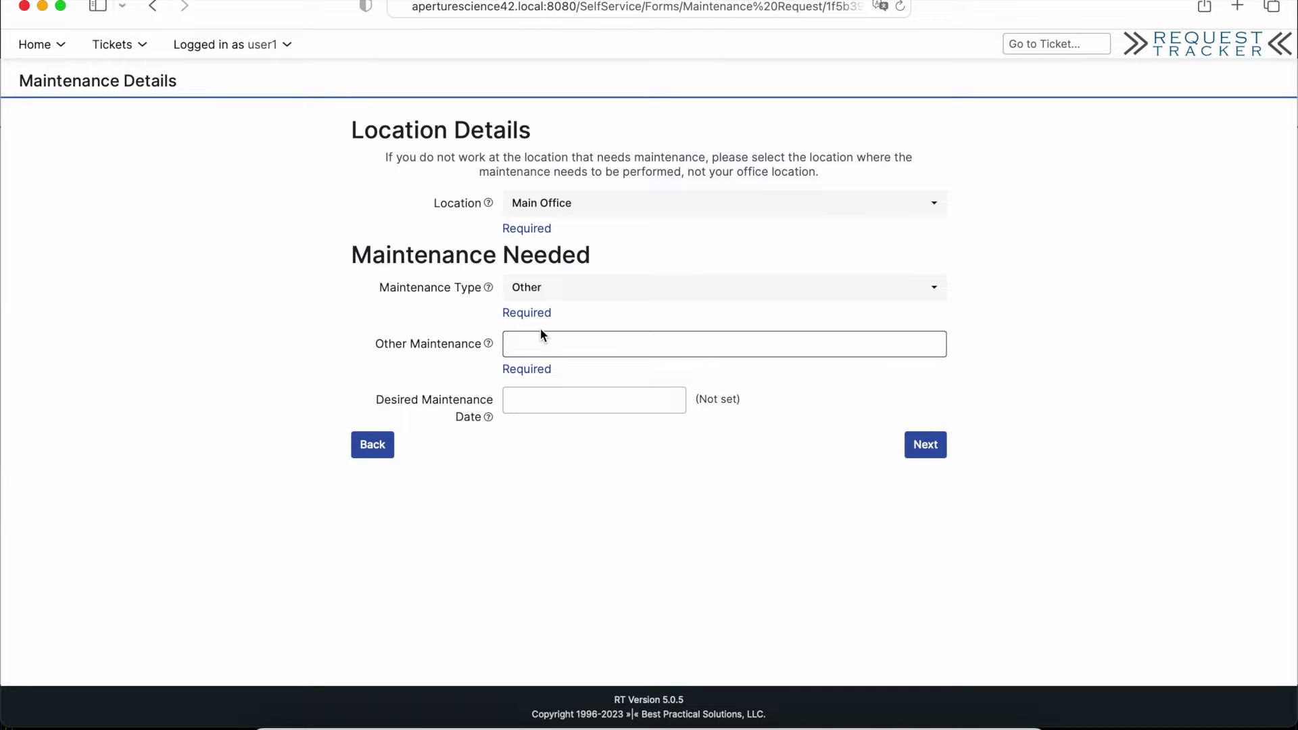
type("Window cleaning")
Step: Set the Desired Maintenance Date to December 6, 2023 at 13:00
left_click(621, 398)
scroll(642, 456, "down", 1)
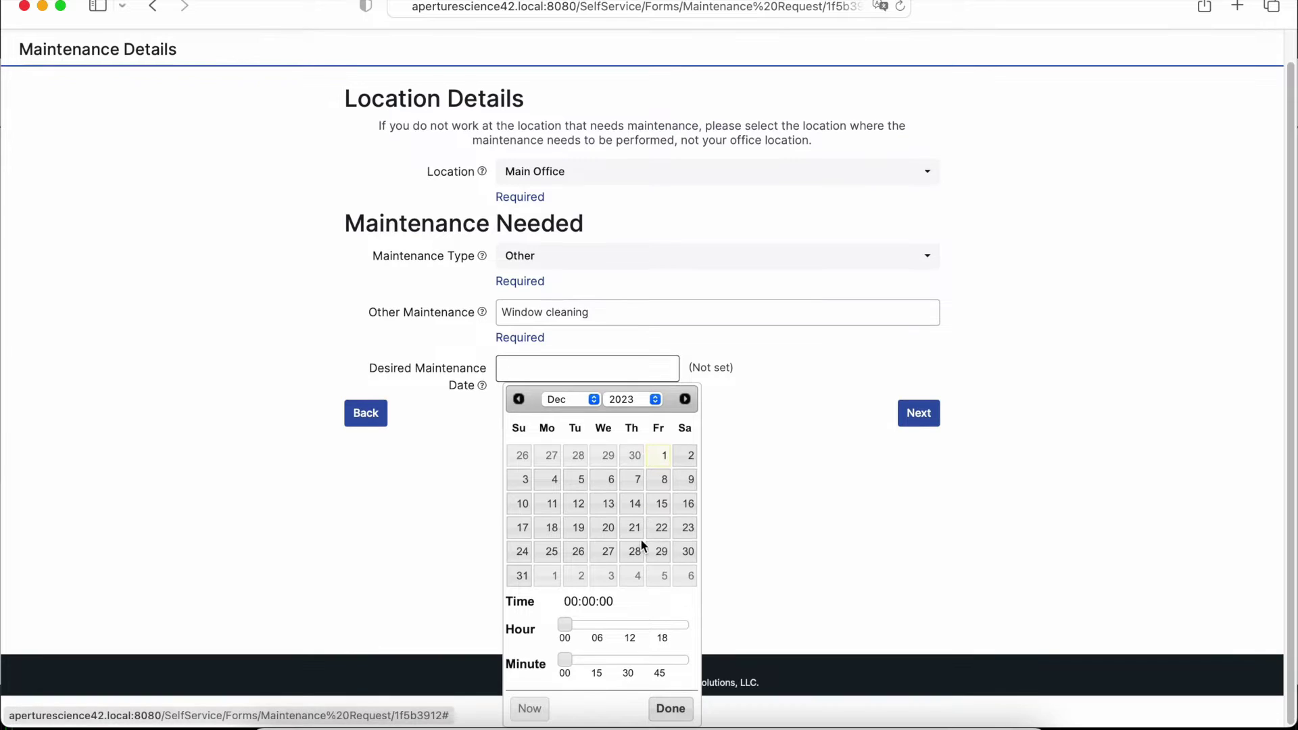
left_click(608, 482)
left_click_drag(575, 653, 637, 666)
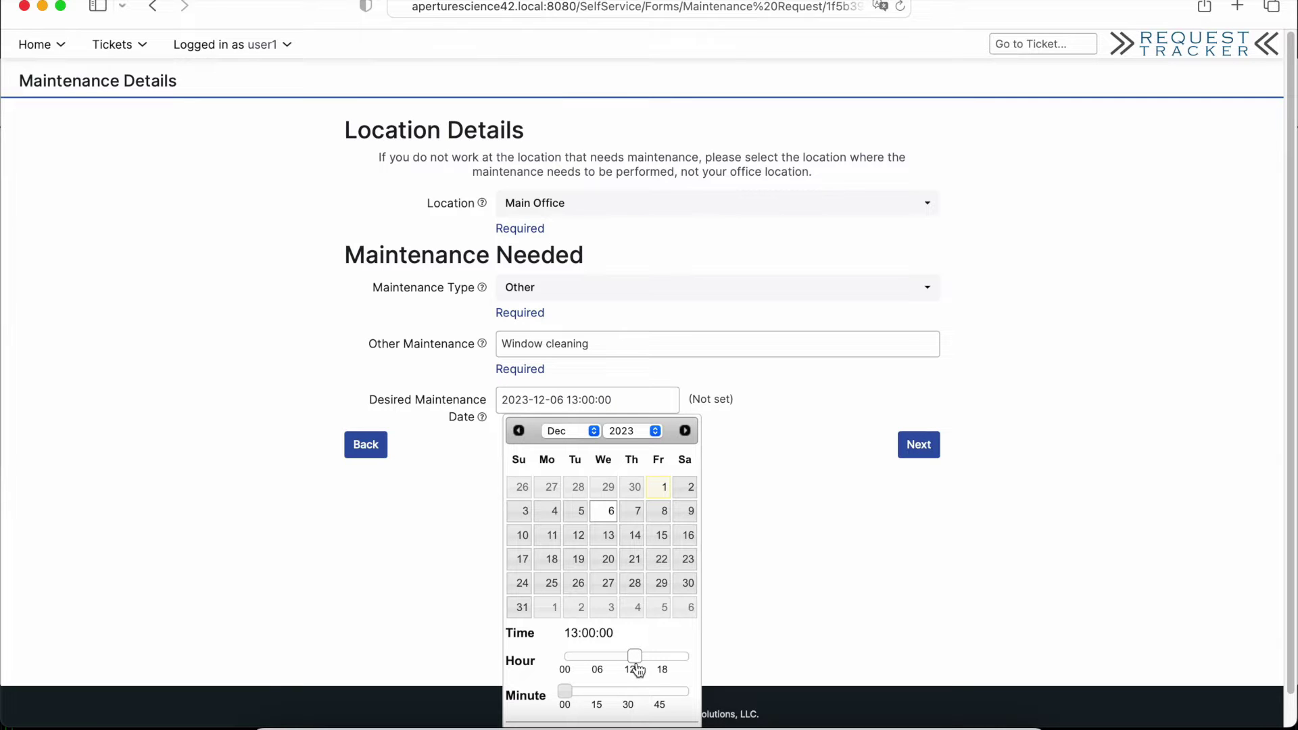
scroll(729, 594, "down", 1)
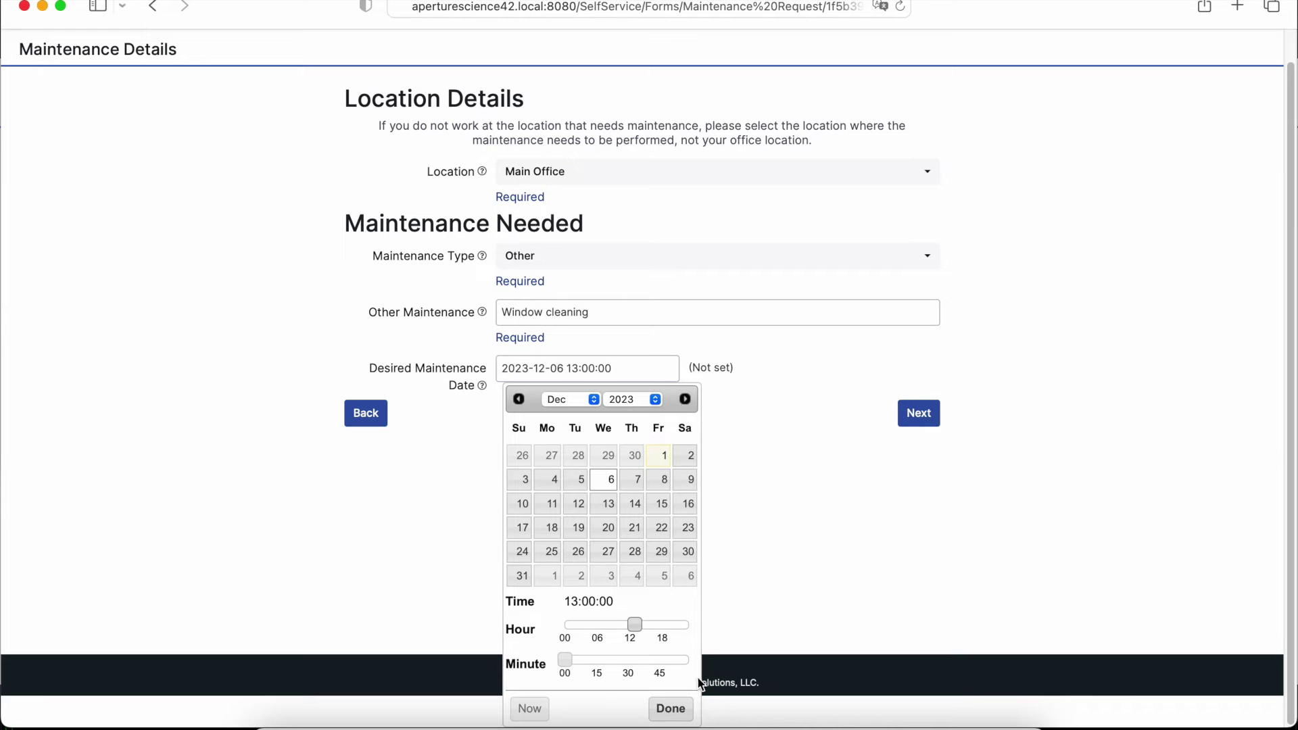
left_click(679, 710)
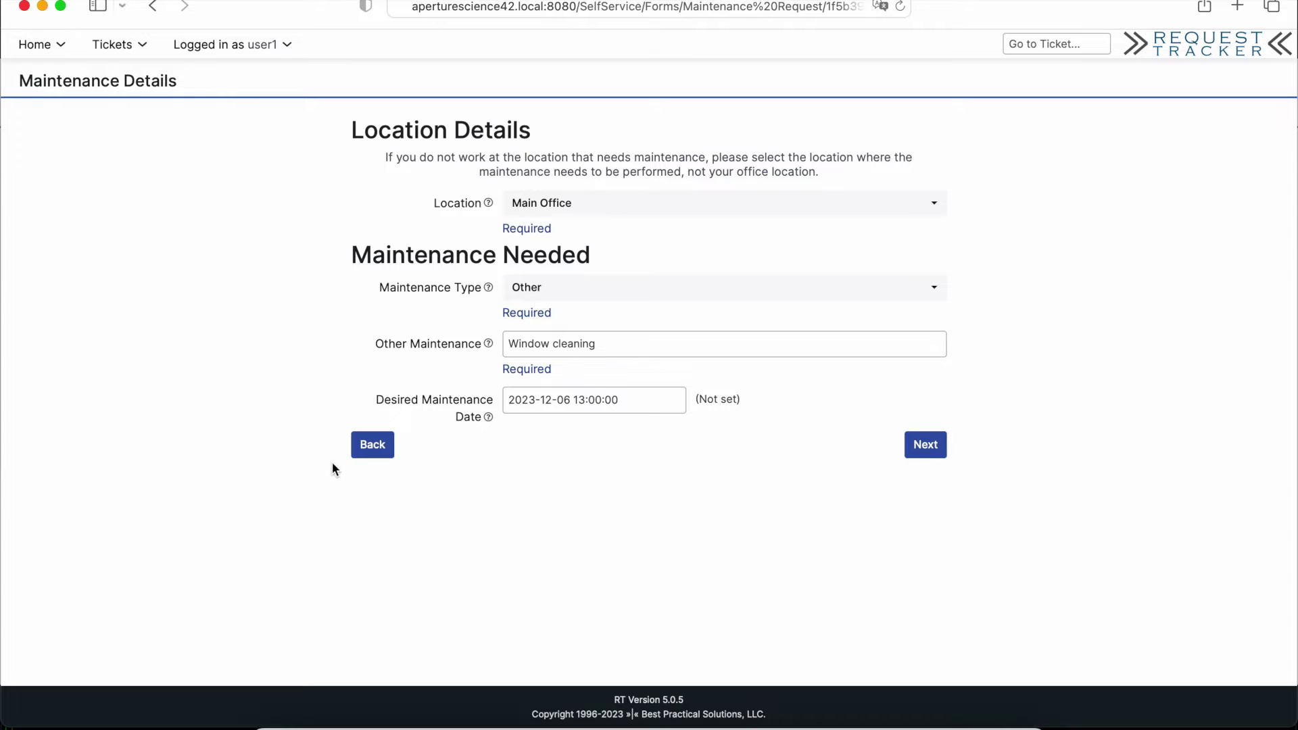
Step: Go back one form page, return to the maintenance details, and continue to the Additional Details page
left_click(362, 452)
left_click(926, 292)
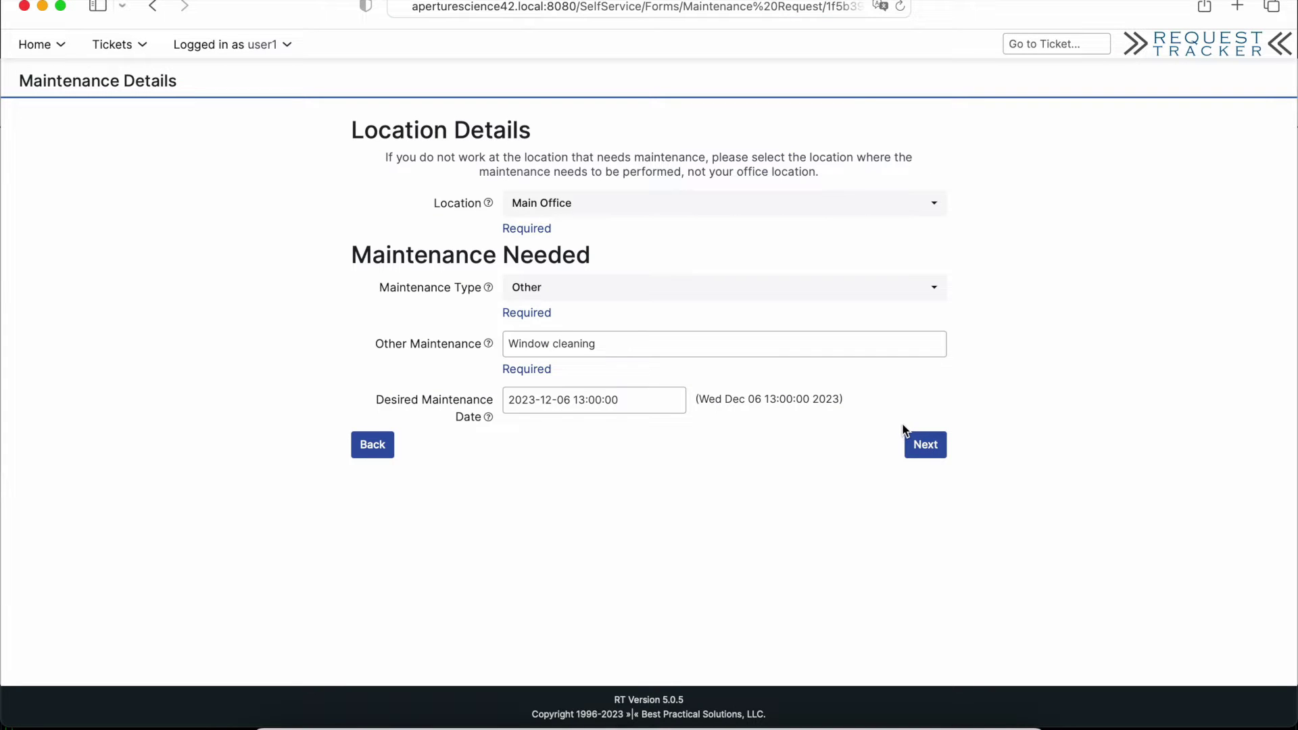
left_click(930, 448)
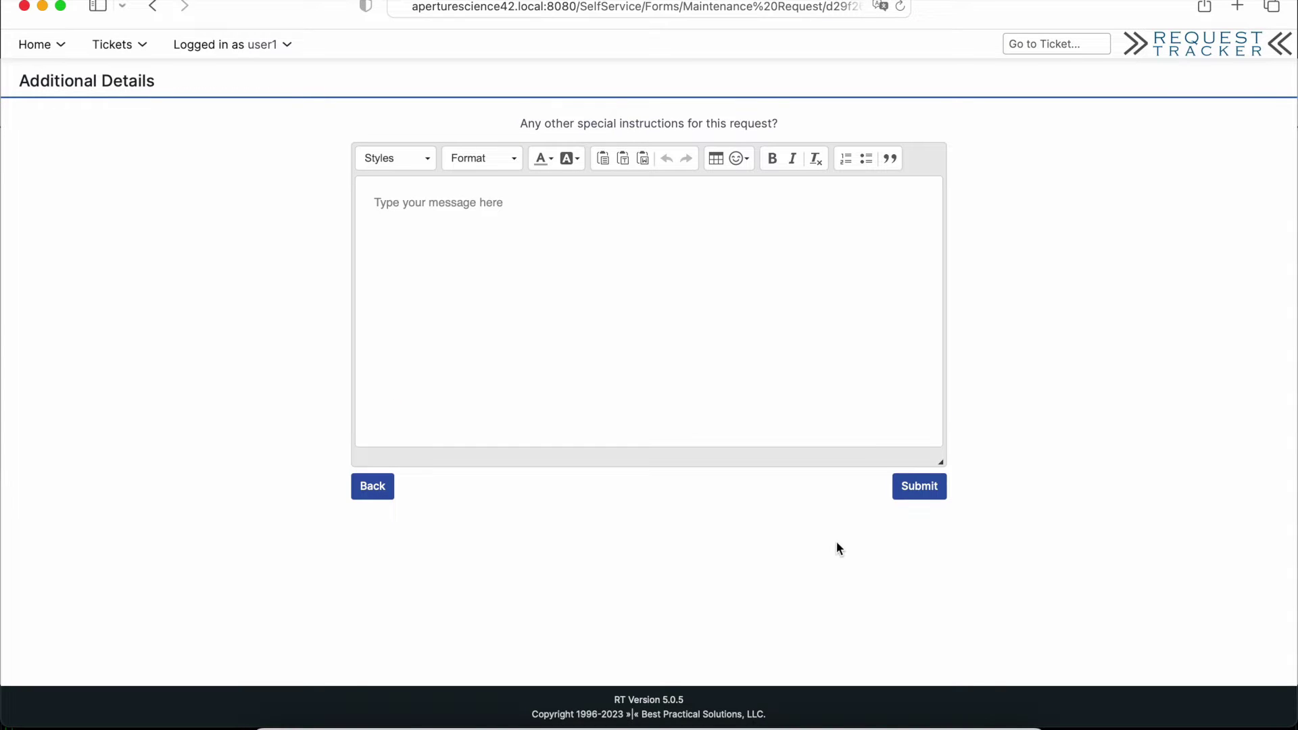
Step: Enter the special instructions "The windows are really dirty." and submit the maintenance request
left_click(691, 390)
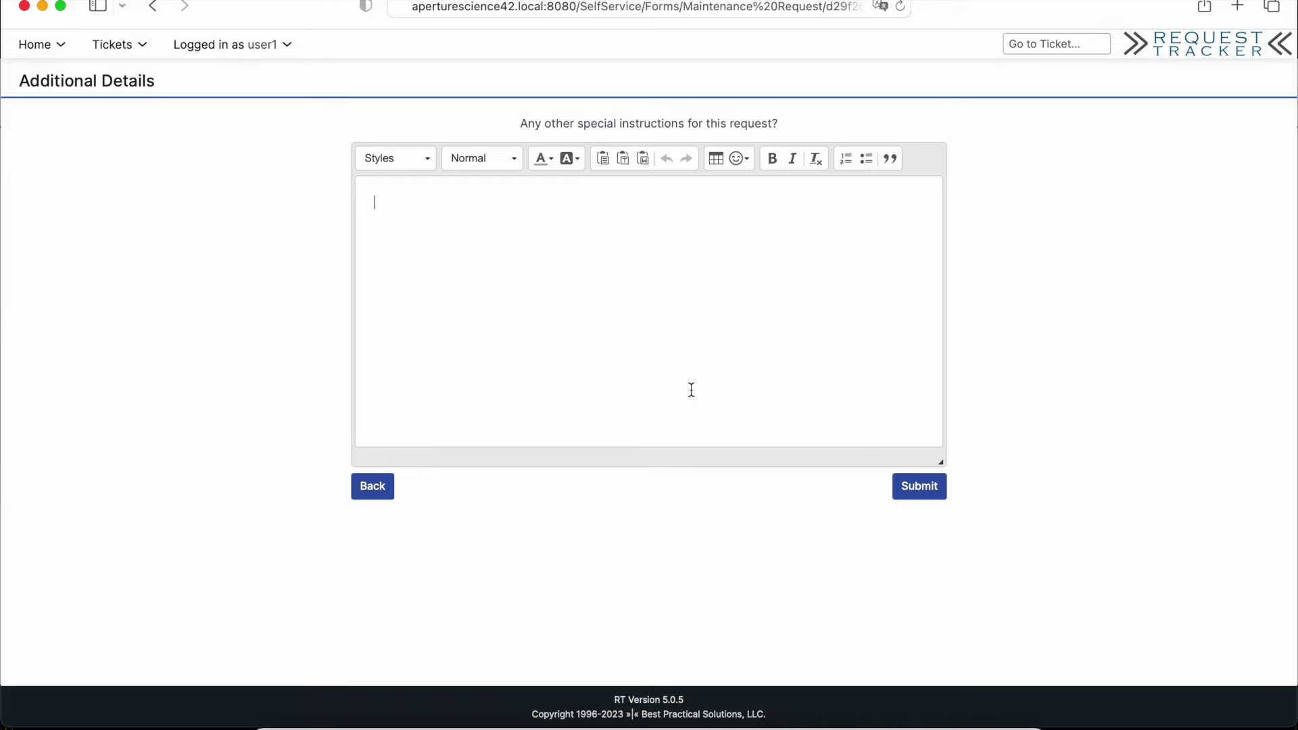
type("The windows are really dir")
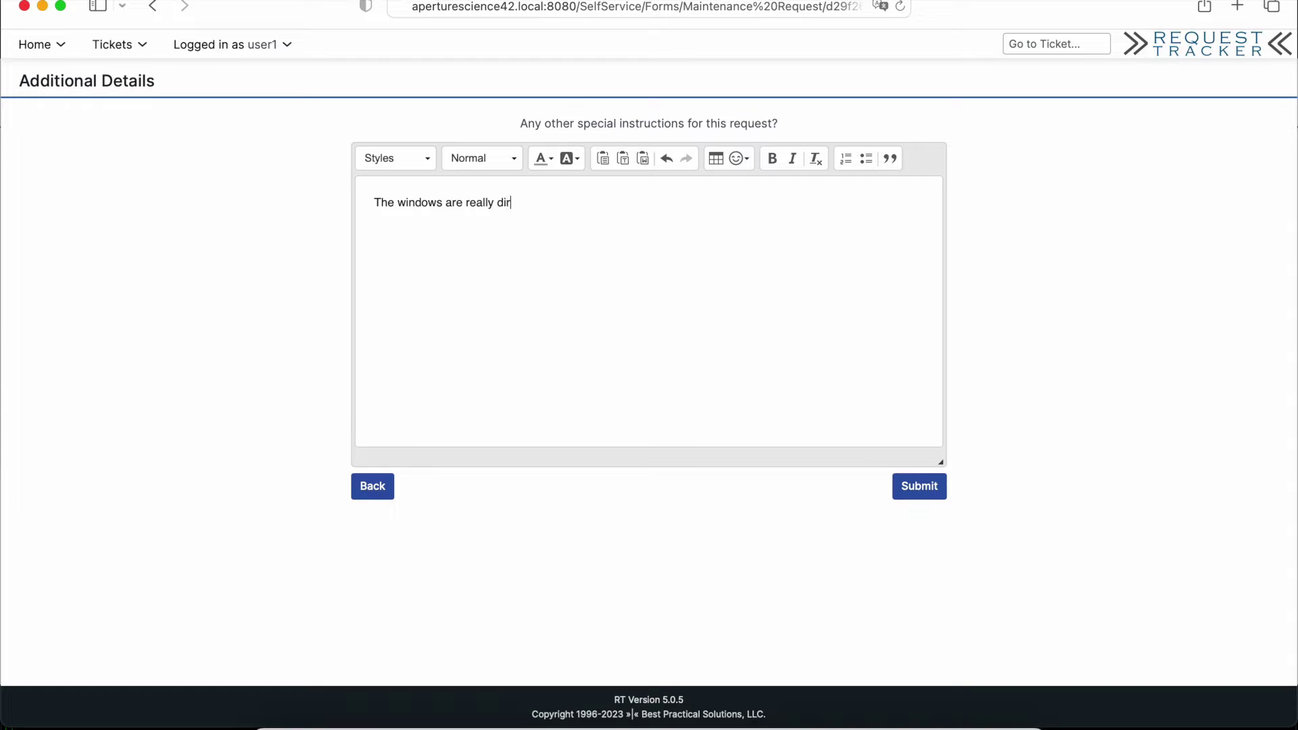
type("ty.")
left_click(909, 497)
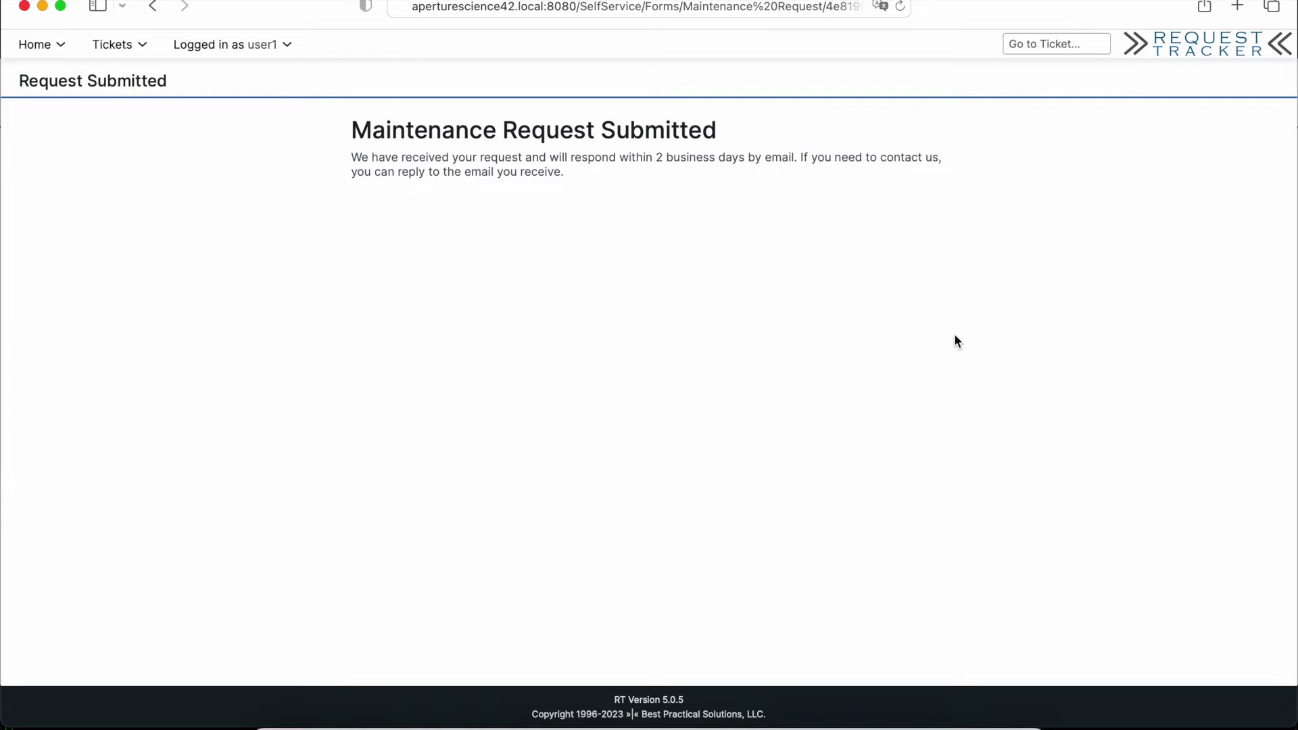
Step: Switch to the browser window logged in as root and open the Maintenance Request form for modification in the FormTools administration
key("super+Tab")
key("super+Tab")
key("super+Tab")
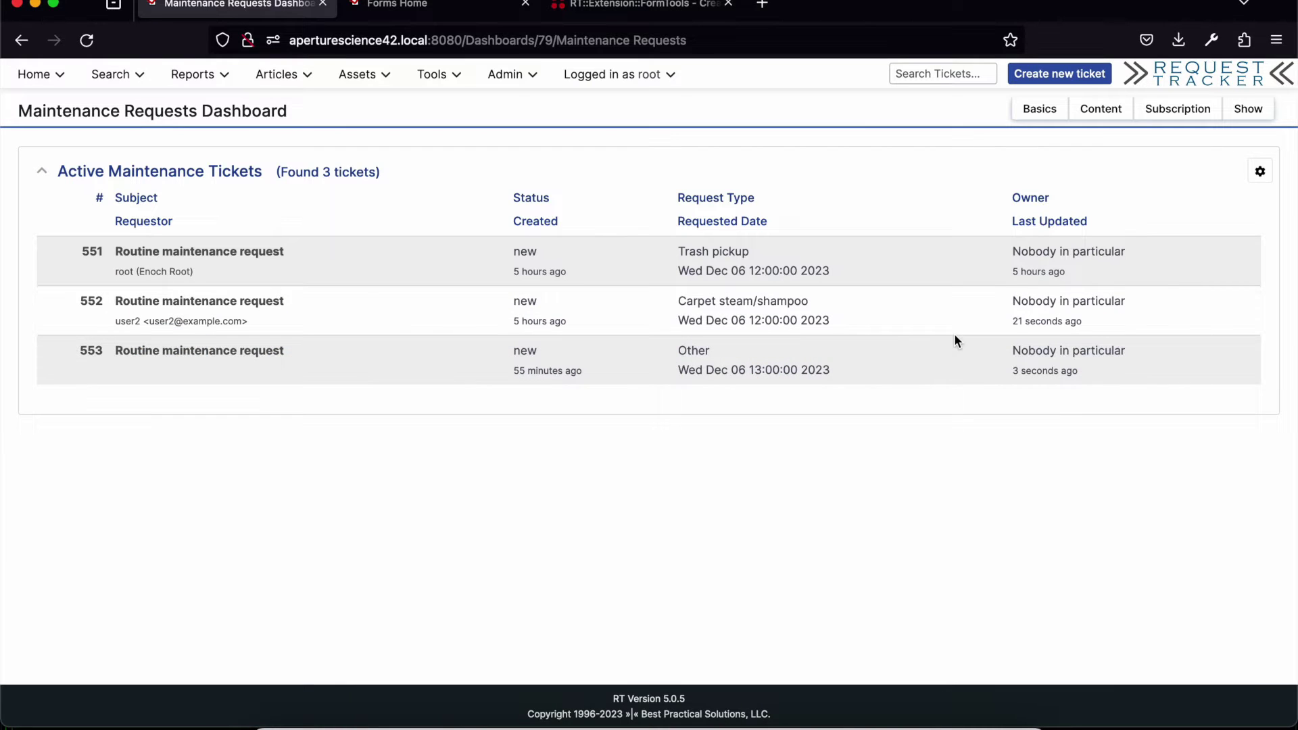
mouse_move(517, 86)
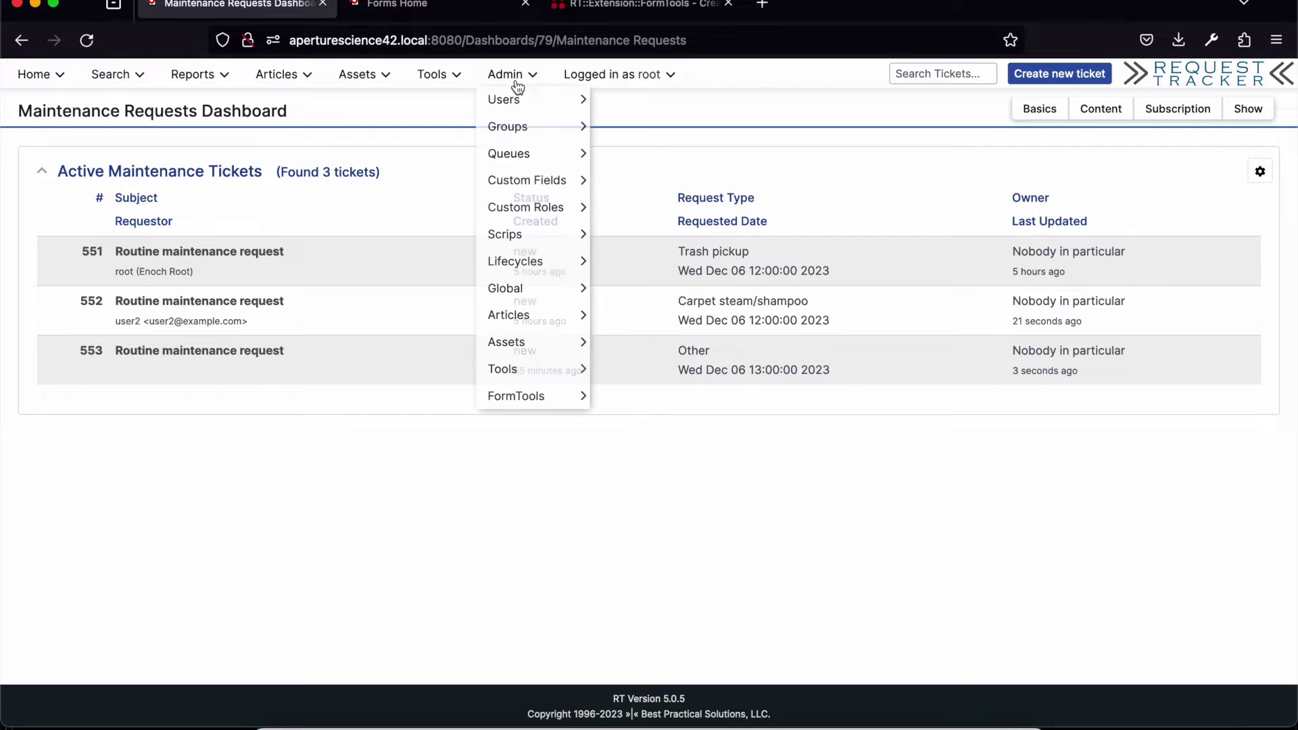
mouse_move(536, 251)
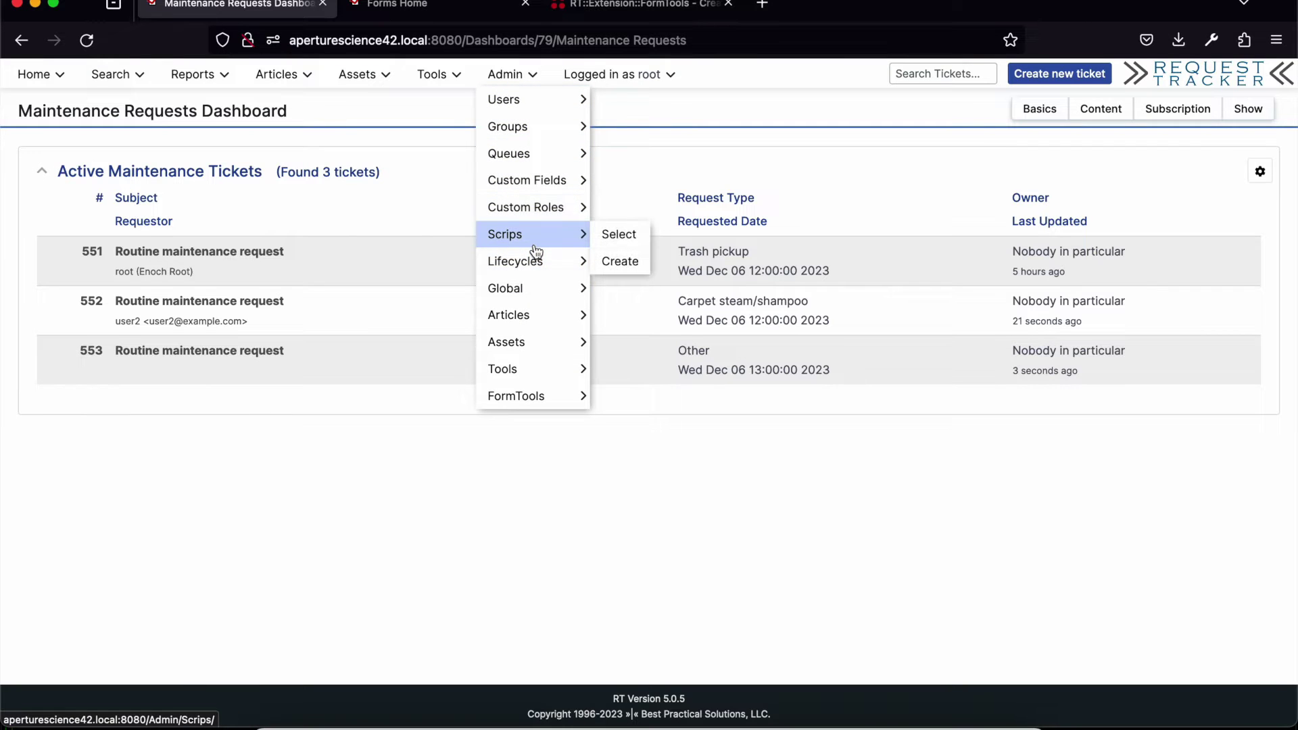
mouse_move(531, 397)
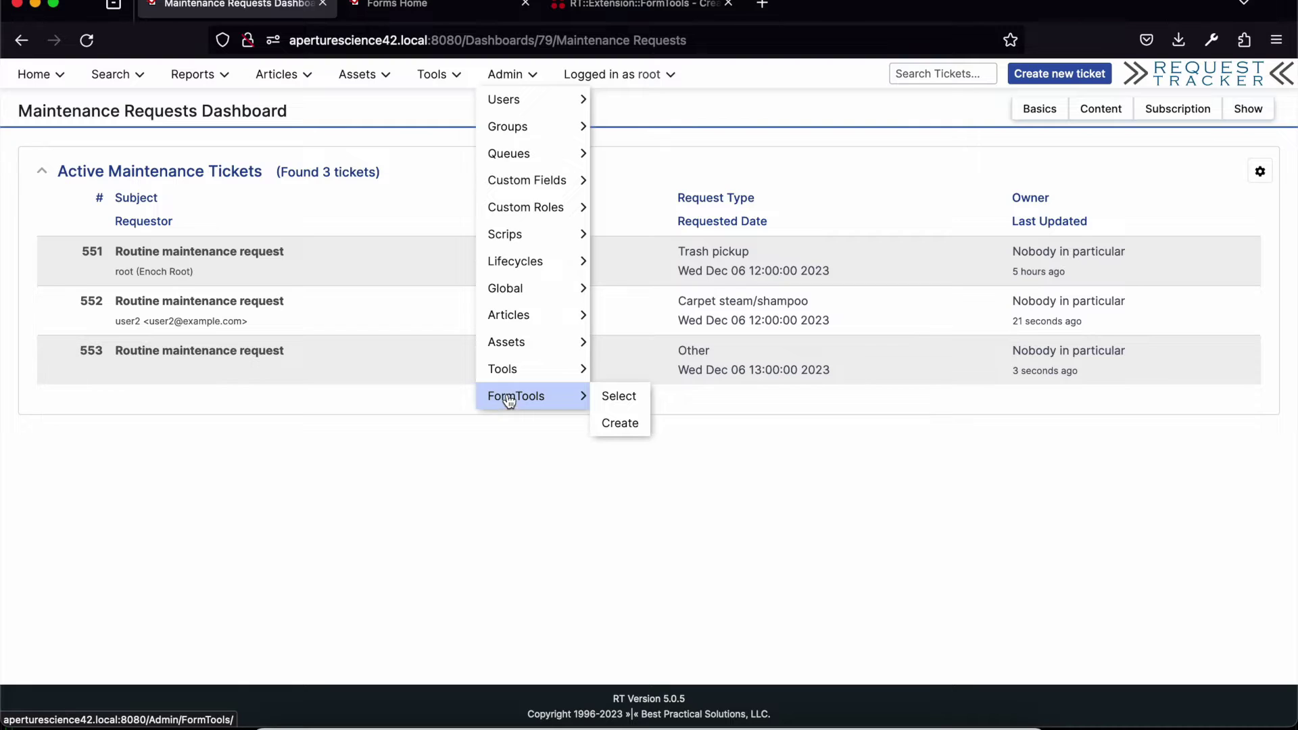
left_click(613, 396)
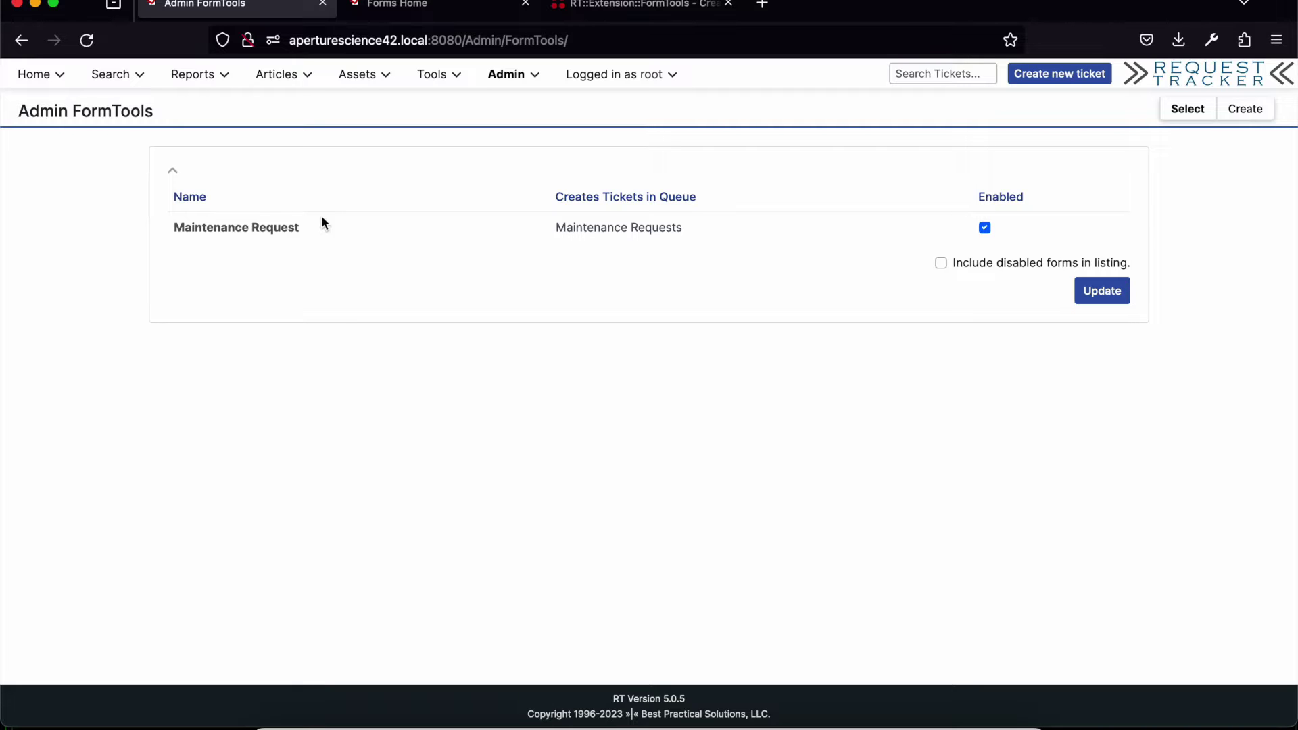
left_click(279, 230)
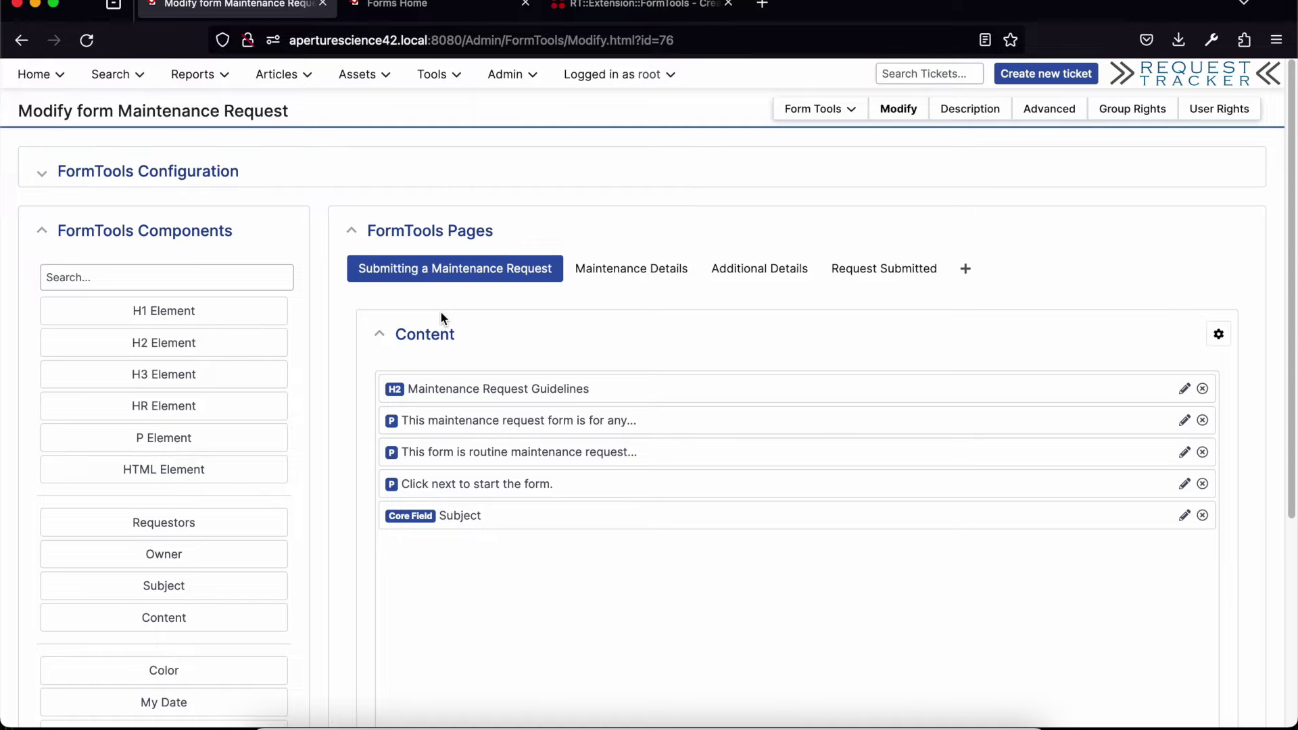
Step: Review the FormTools configuration instructions and the Maintenance Details and Additional Details pages, then return to the Submitting a Maintenance Request page
left_click(45, 177)
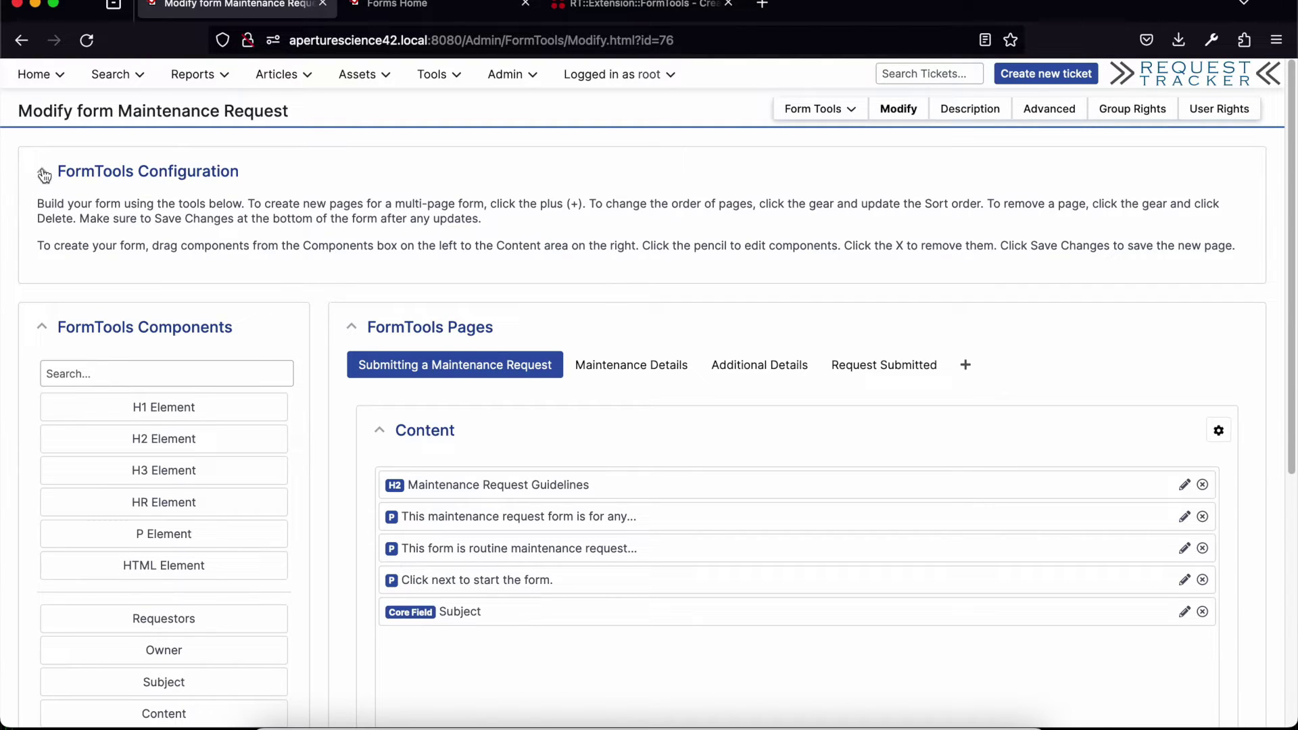
left_click(43, 171)
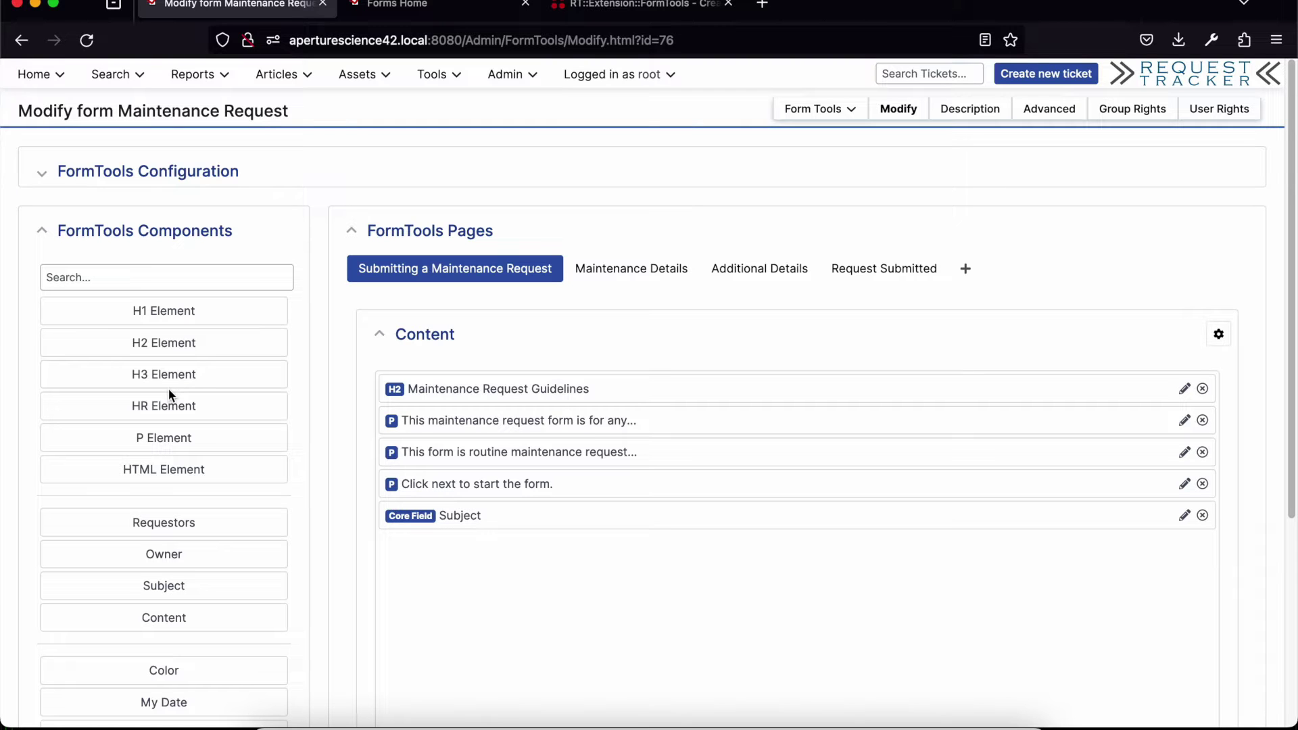
left_click(598, 283)
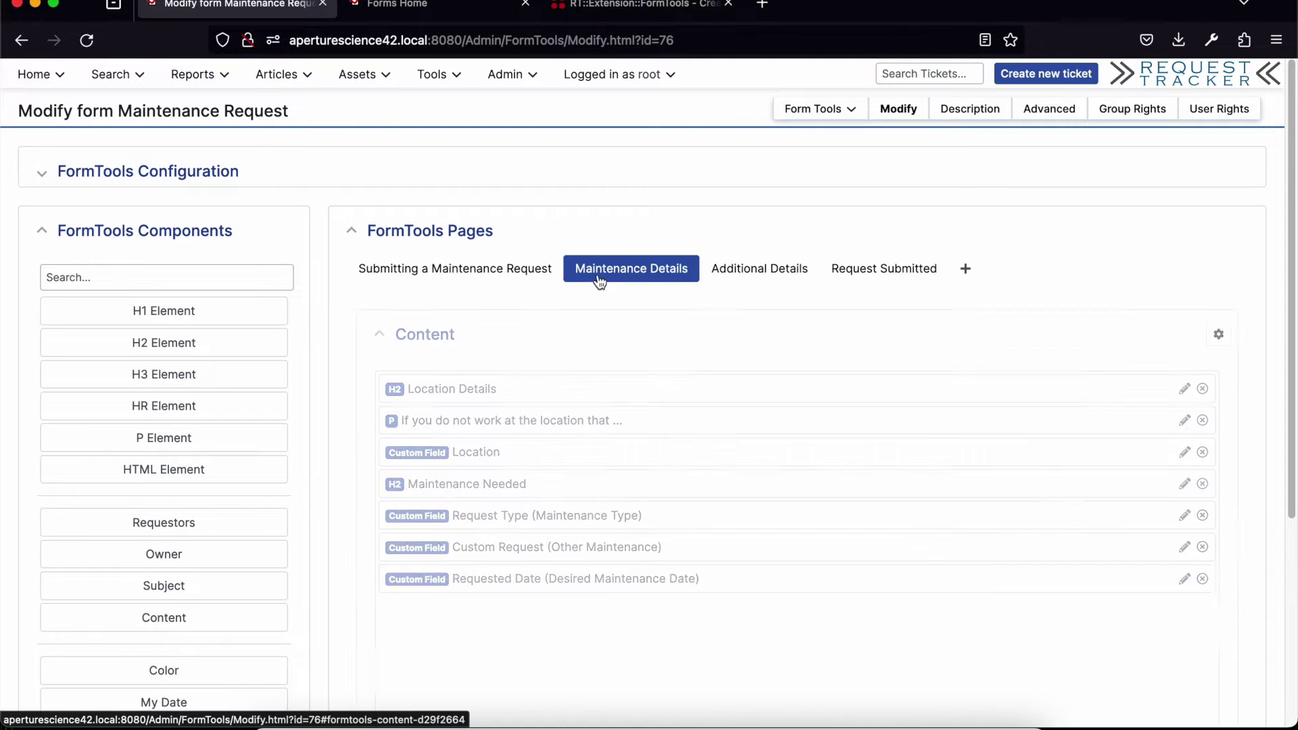
left_click(762, 283)
left_click(531, 268)
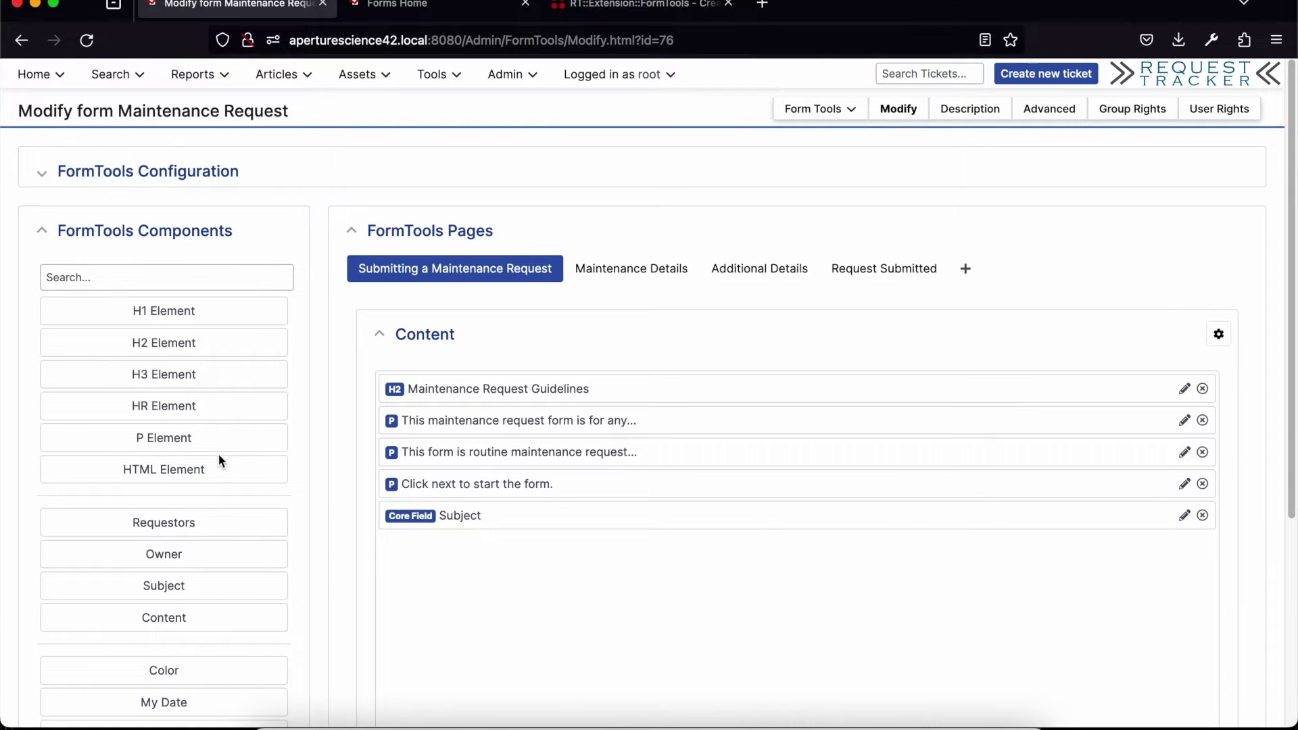
Step: Add a P element without content to the Submitting a Maintenance Request page and place it directly above "Click next to start the form."
left_click_drag(213, 436, 725, 613)
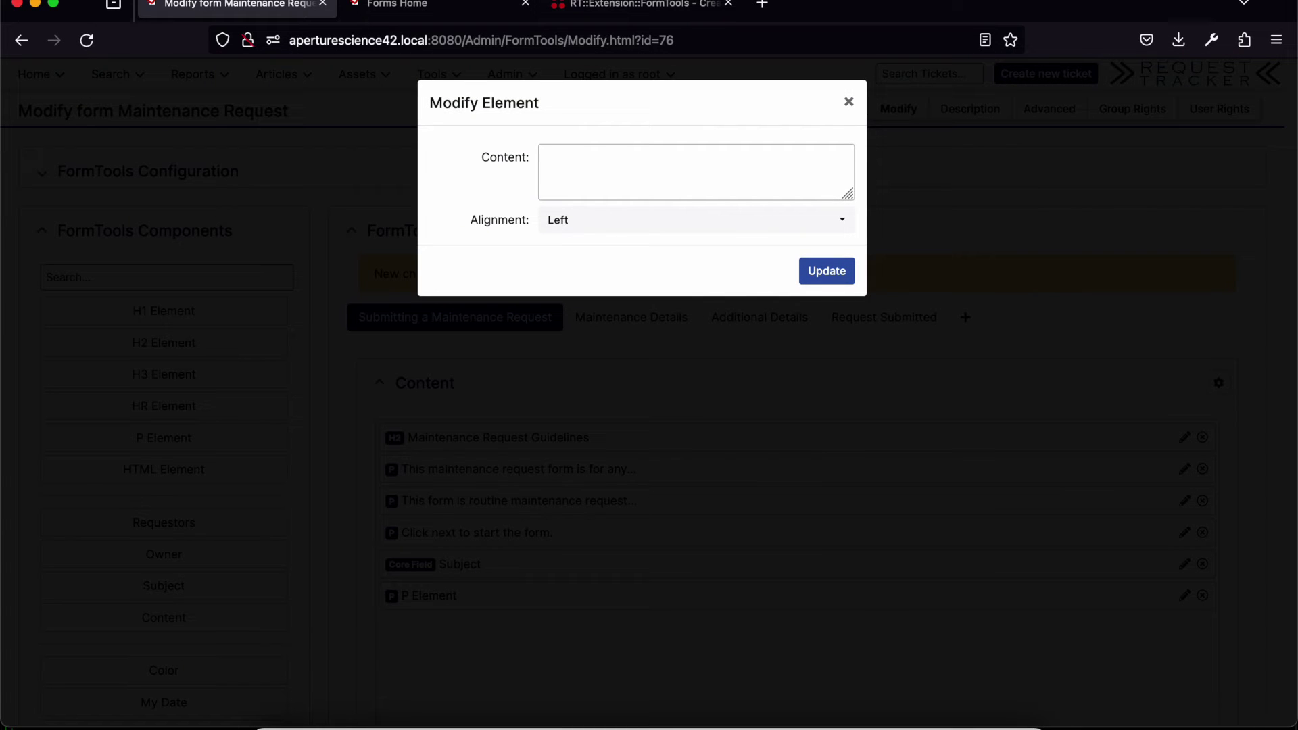
left_click(849, 101)
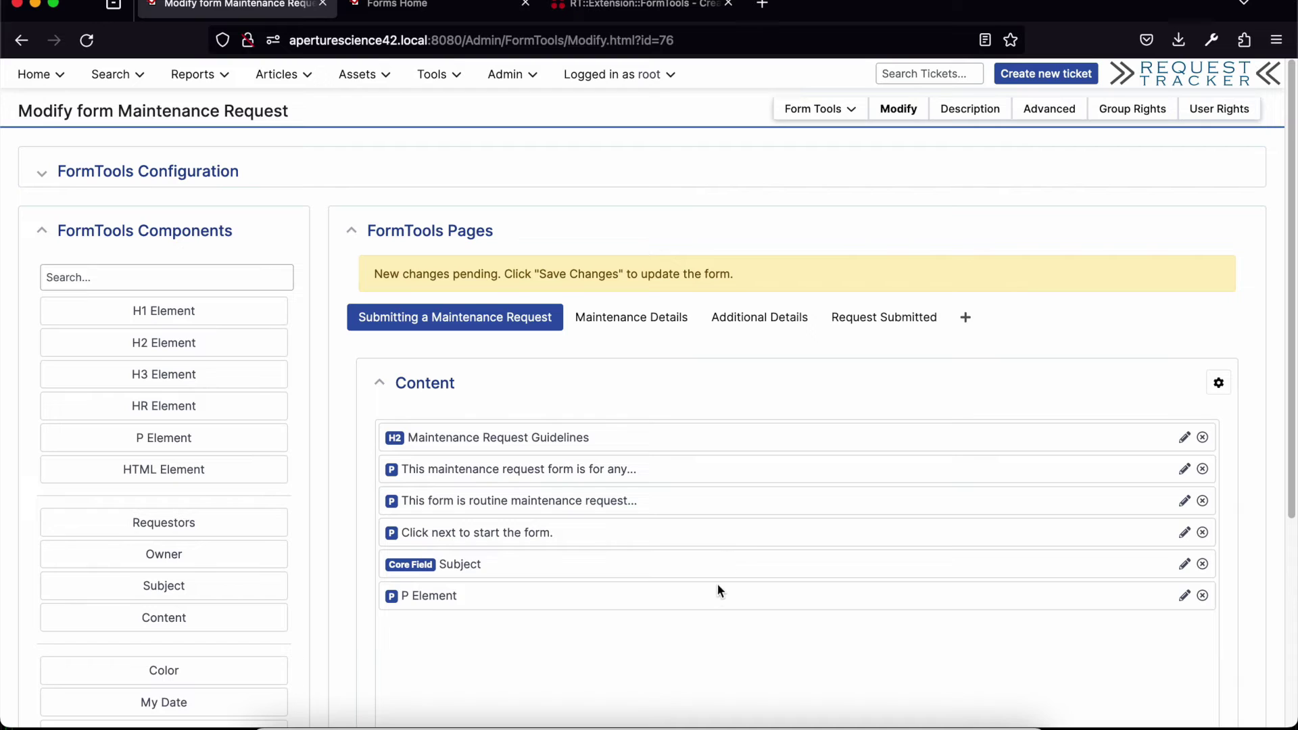
left_click_drag(717, 586, 715, 560)
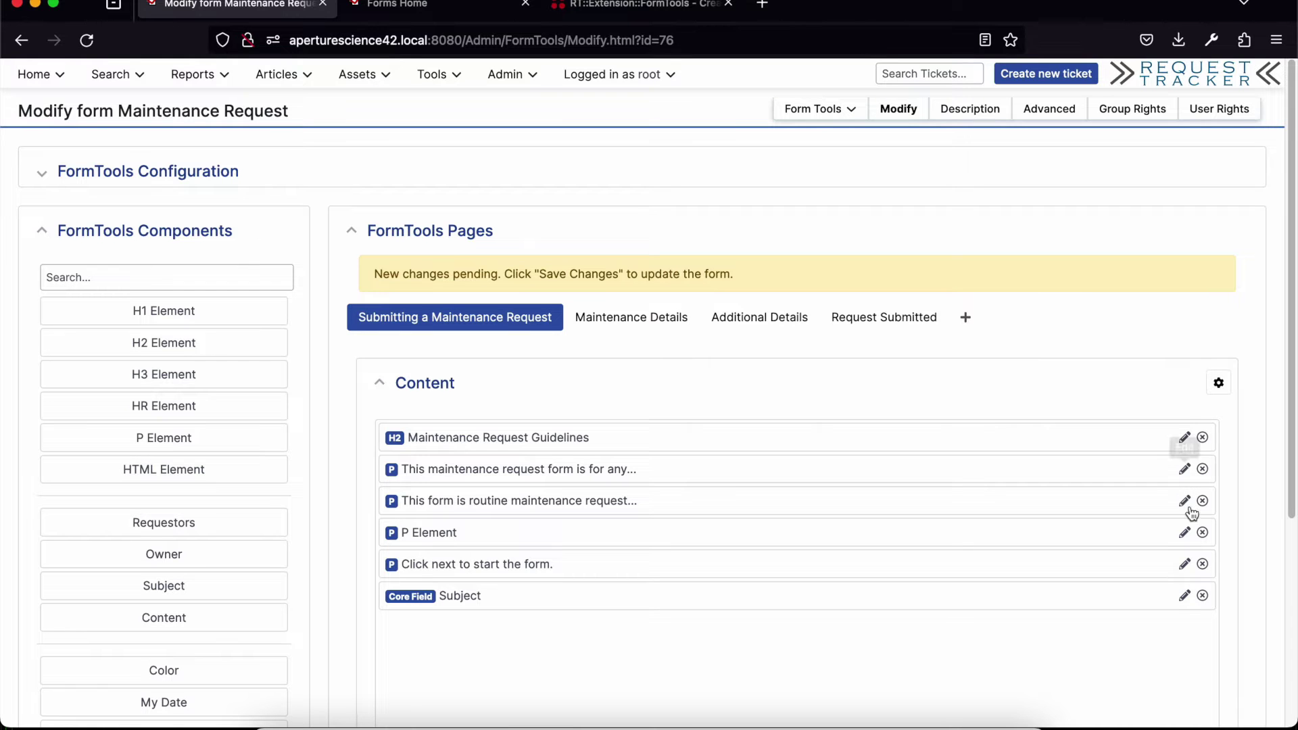
Step: Examine the settings of the Subject core field on the form's first page and close them without changes
left_click(1185, 596)
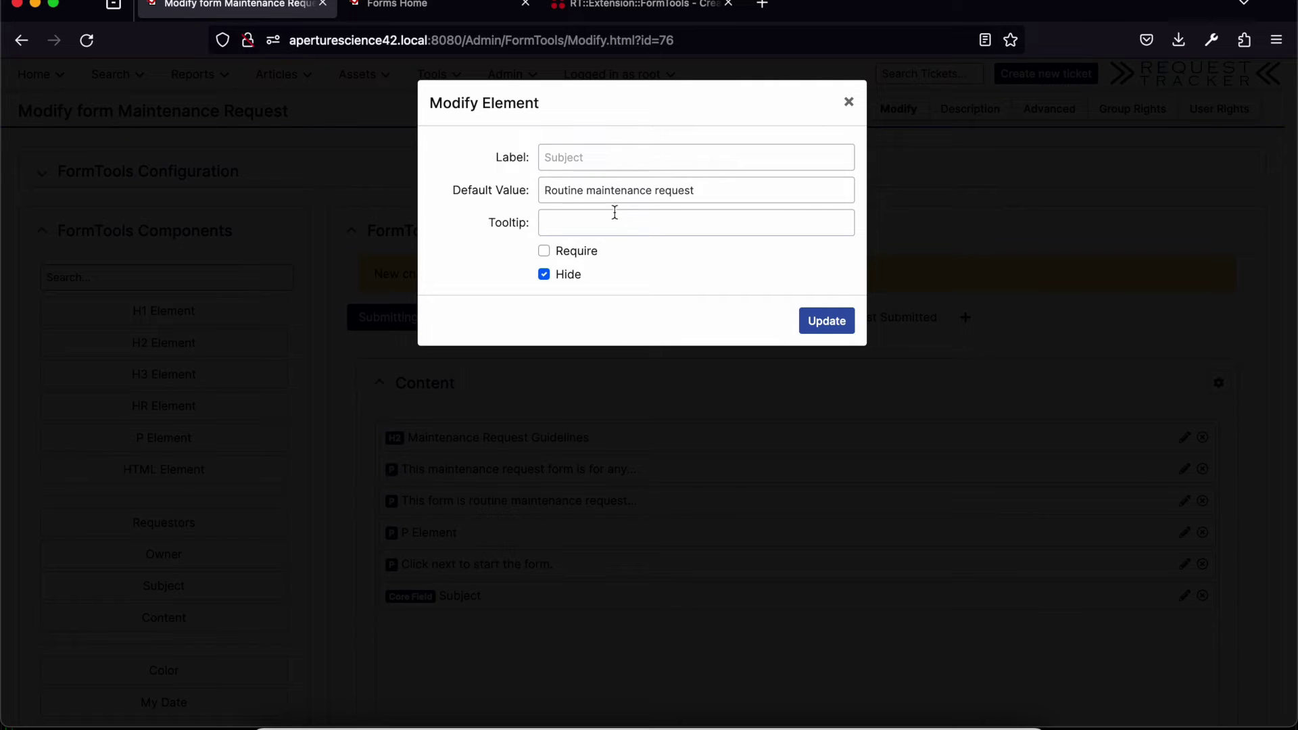
left_click(851, 105)
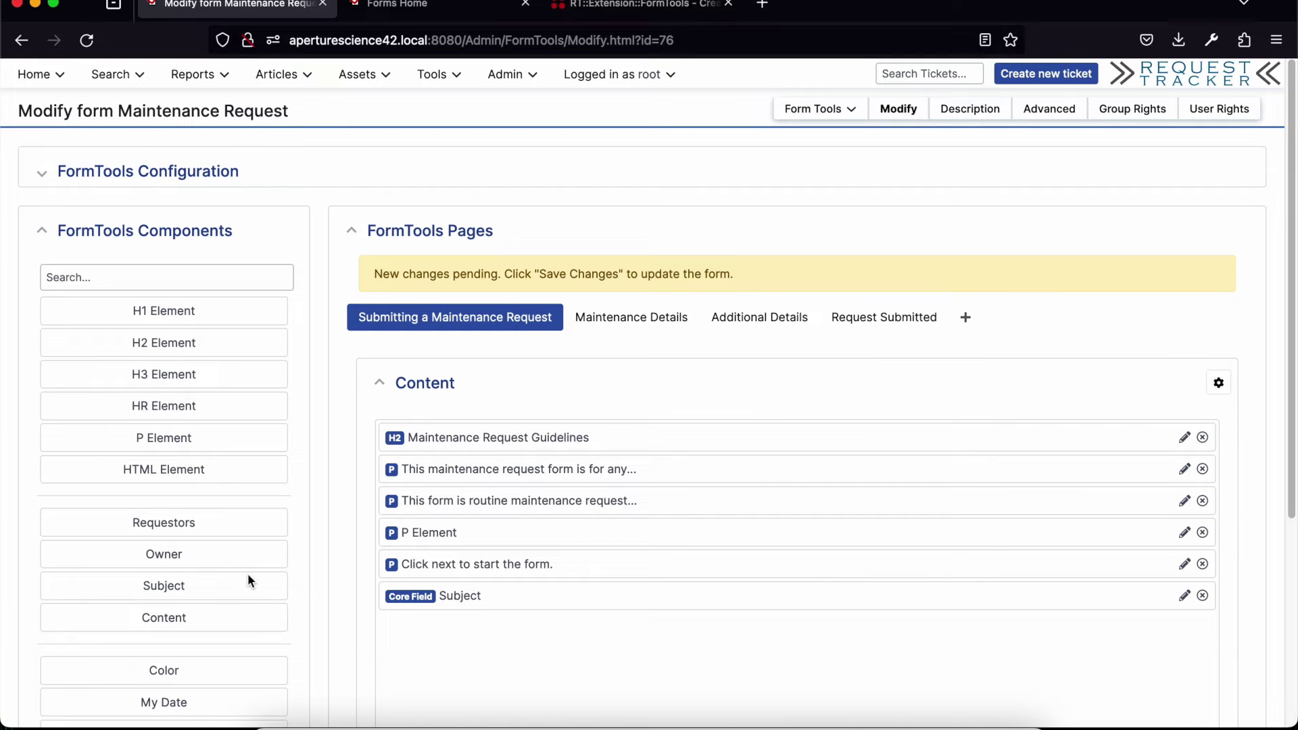
Step: Look through the available form components, then reload the form's Modify page and discard the pending unsaved changes
scroll(246, 573, "down", 1)
scroll(238, 574, "down", 2)
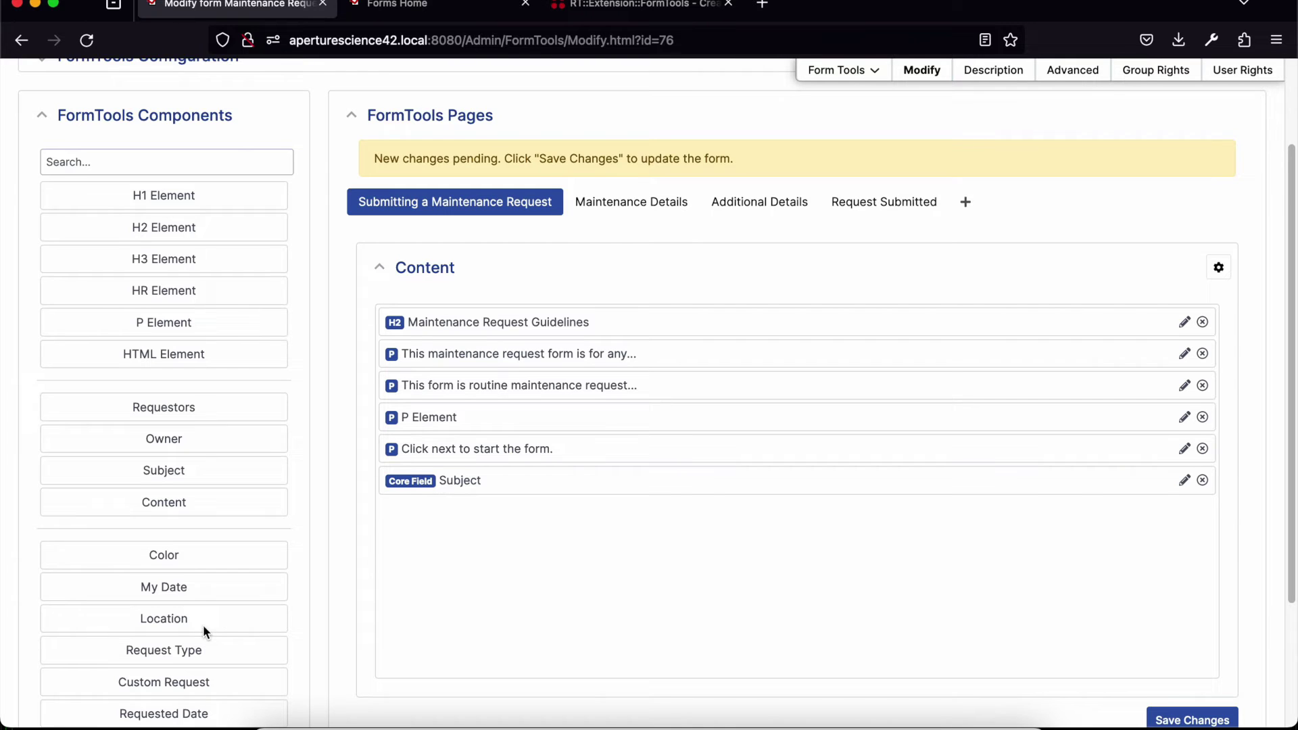
scroll(200, 629, "down", 3)
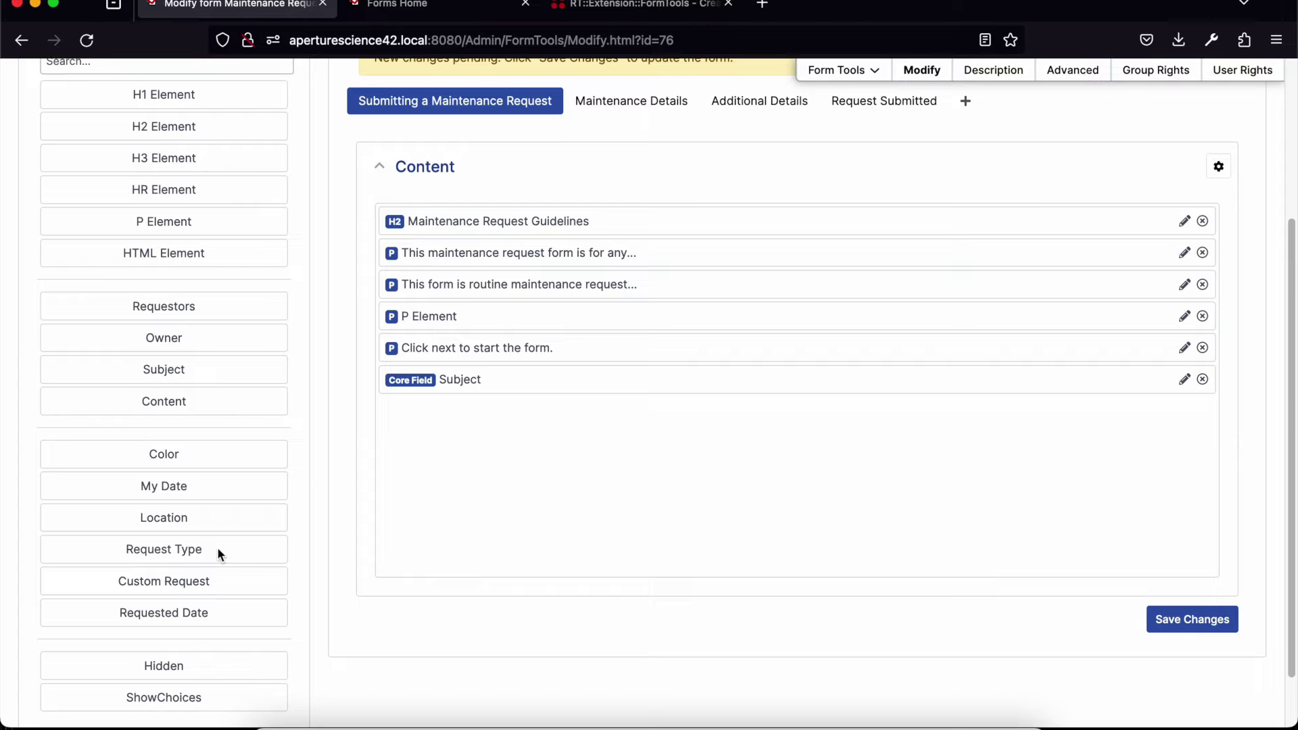
scroll(217, 547, "up", 5)
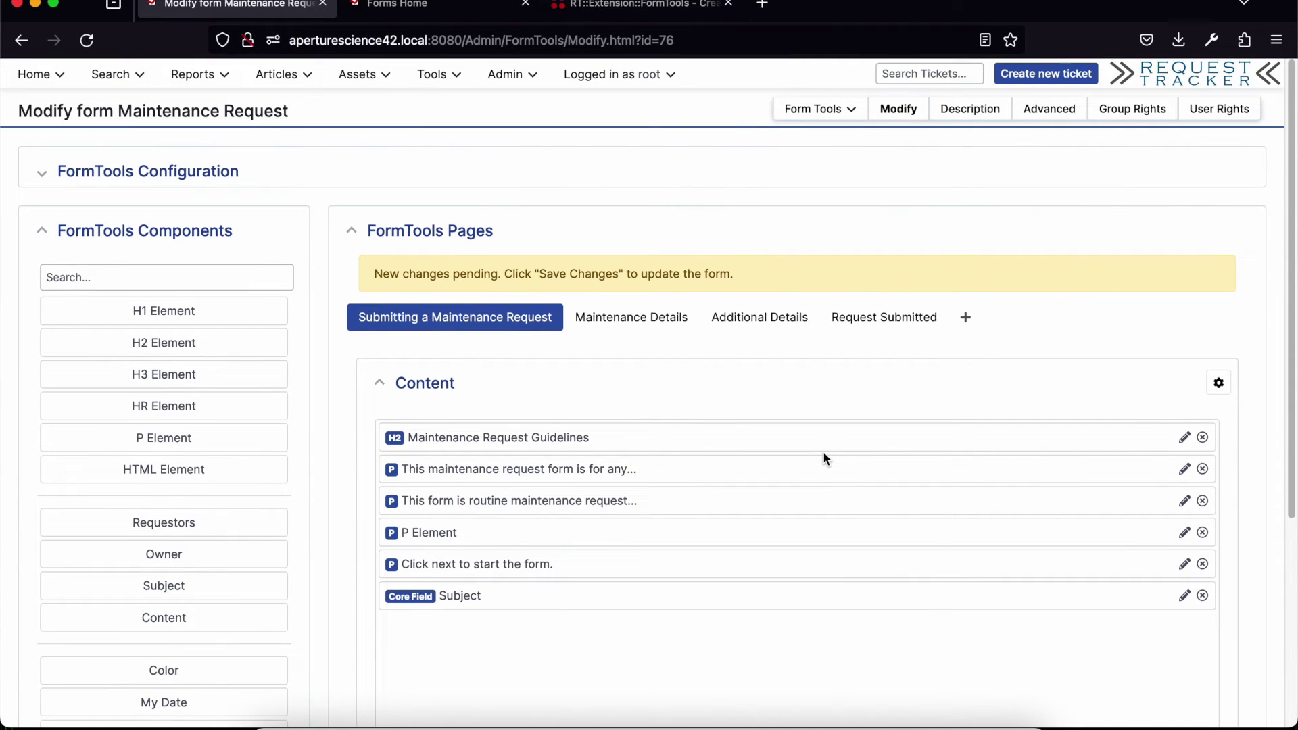
left_click(898, 114)
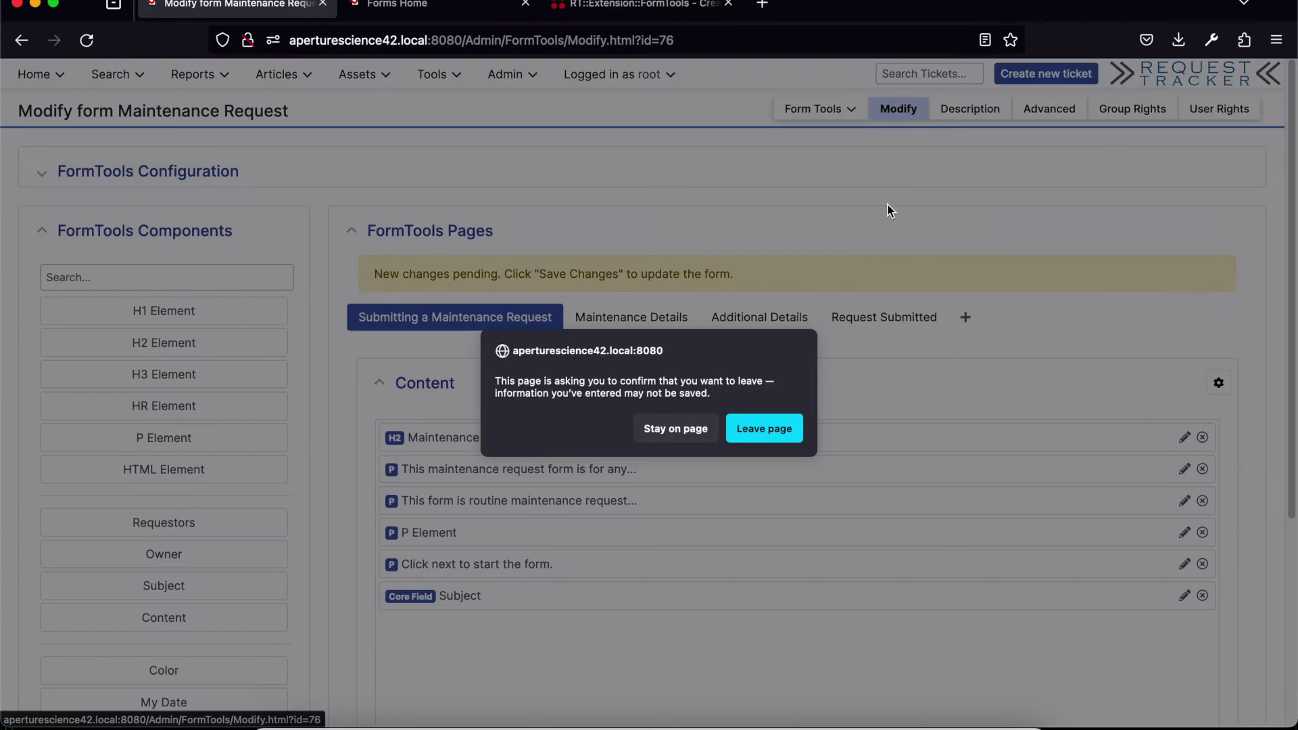
left_click(785, 430)
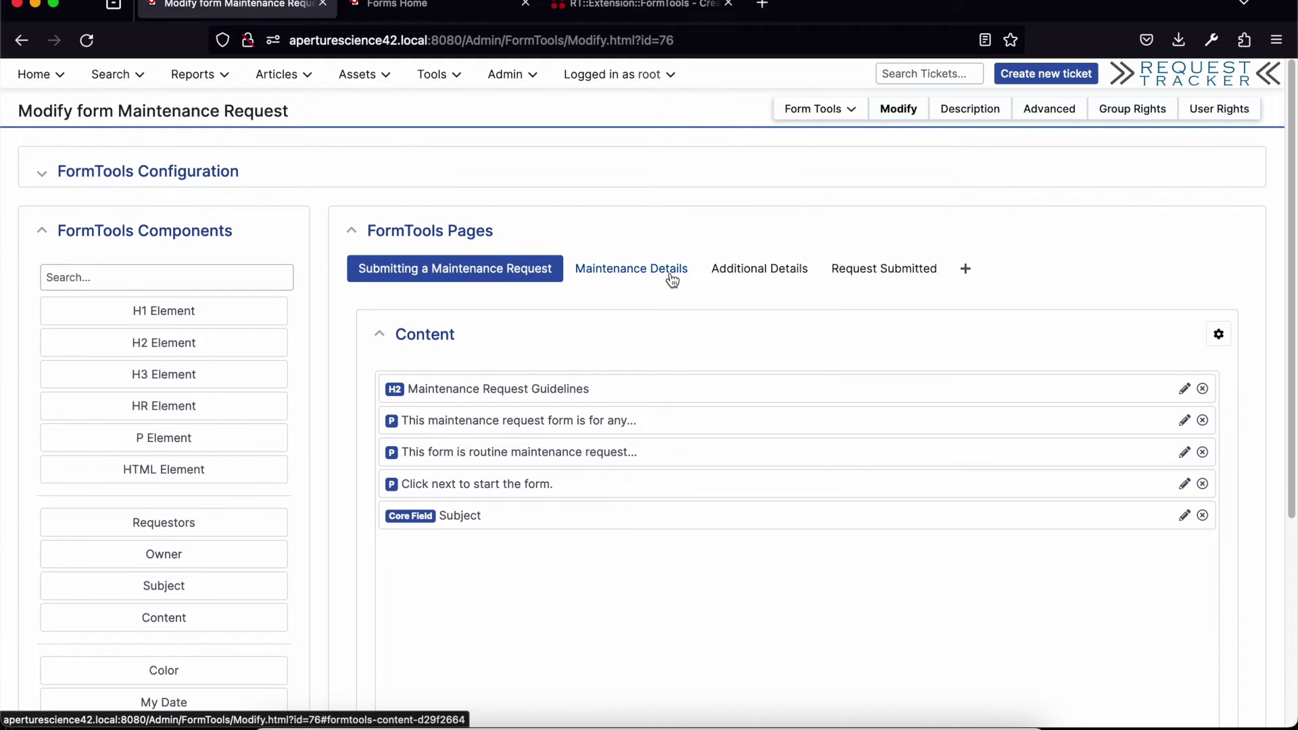
Step: Examine the settings of the Request Type custom field on the Maintenance Details page and close them without changes
left_click(669, 274)
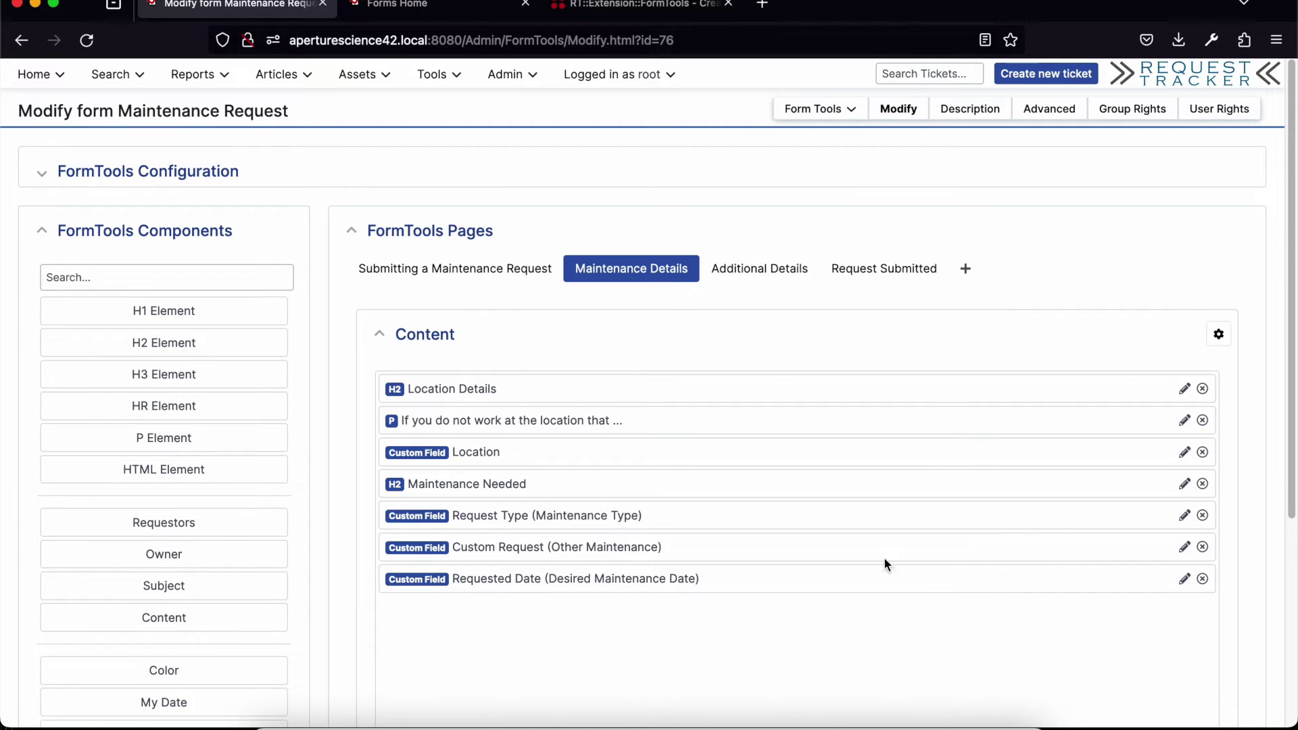
left_click(1184, 515)
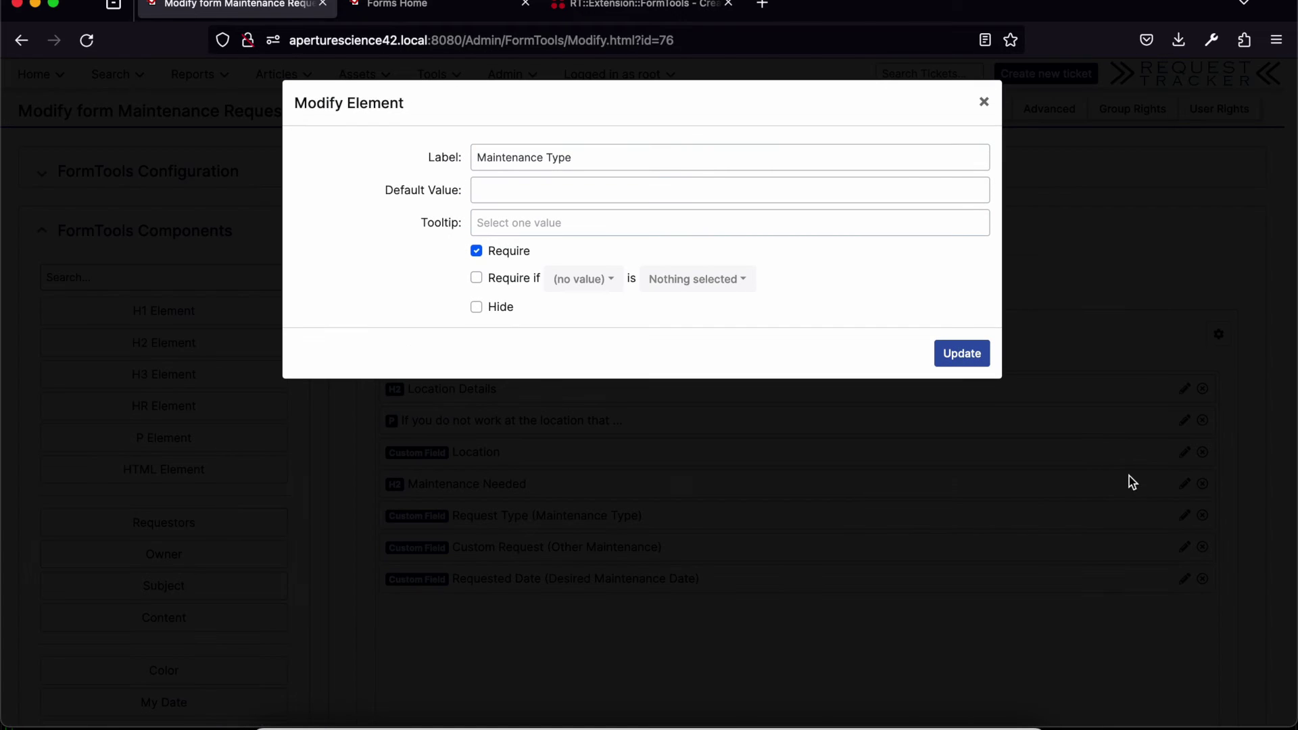
left_click(536, 157)
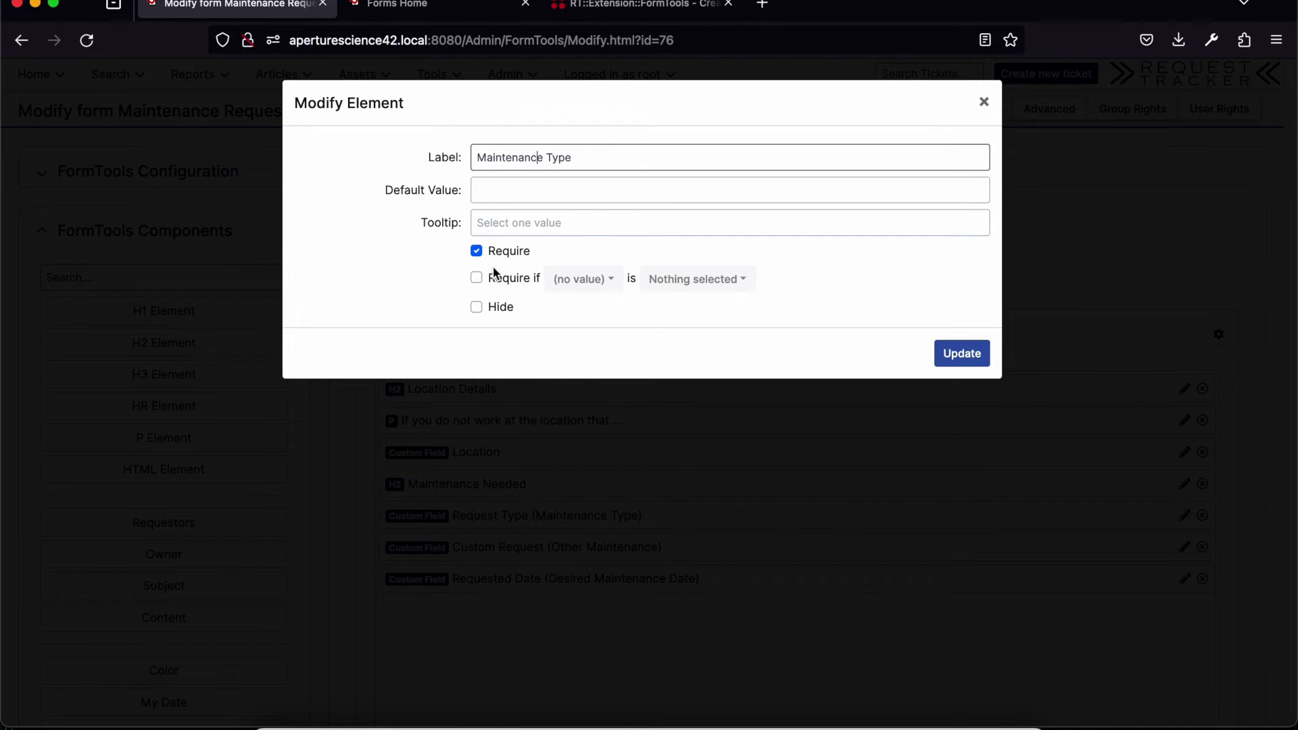
left_click(984, 102)
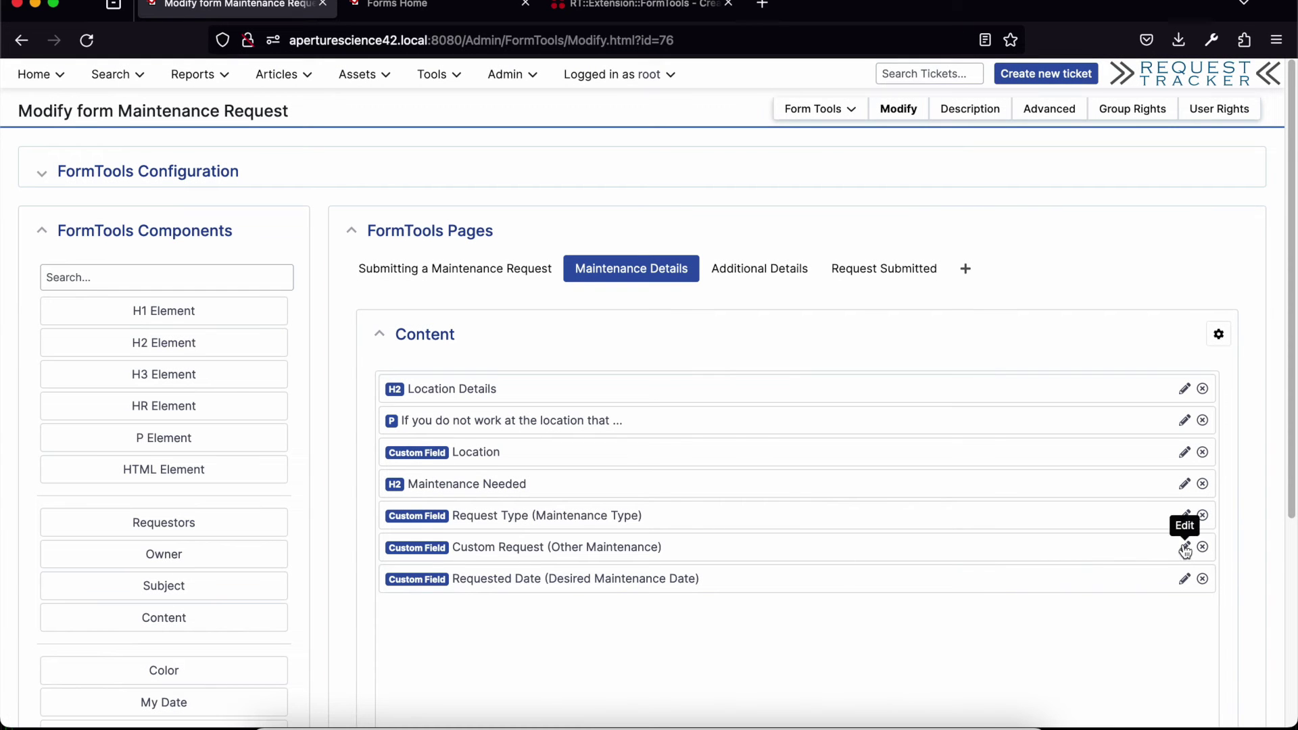
Step: Examine the Custom Request field's tooltip and its conditional requirement options for field and value, leaving them unchanged
left_click(1184, 548)
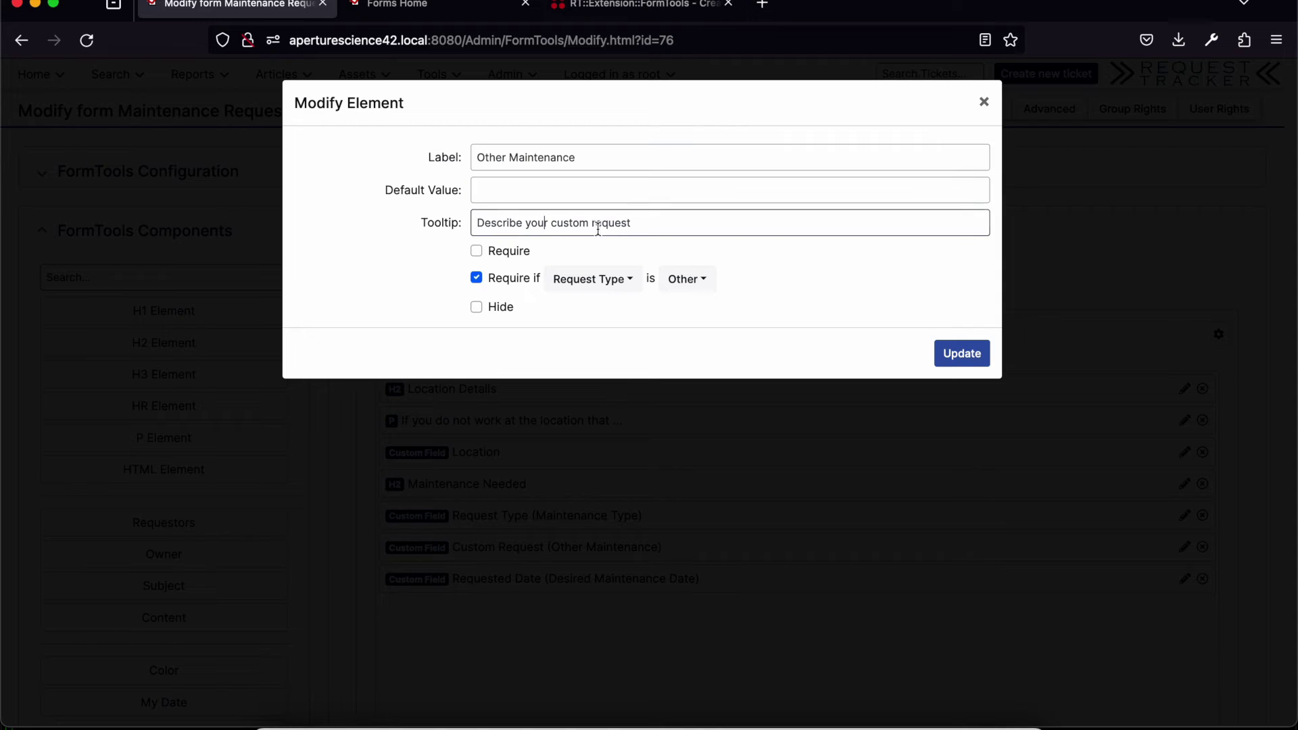
left_click(649, 223)
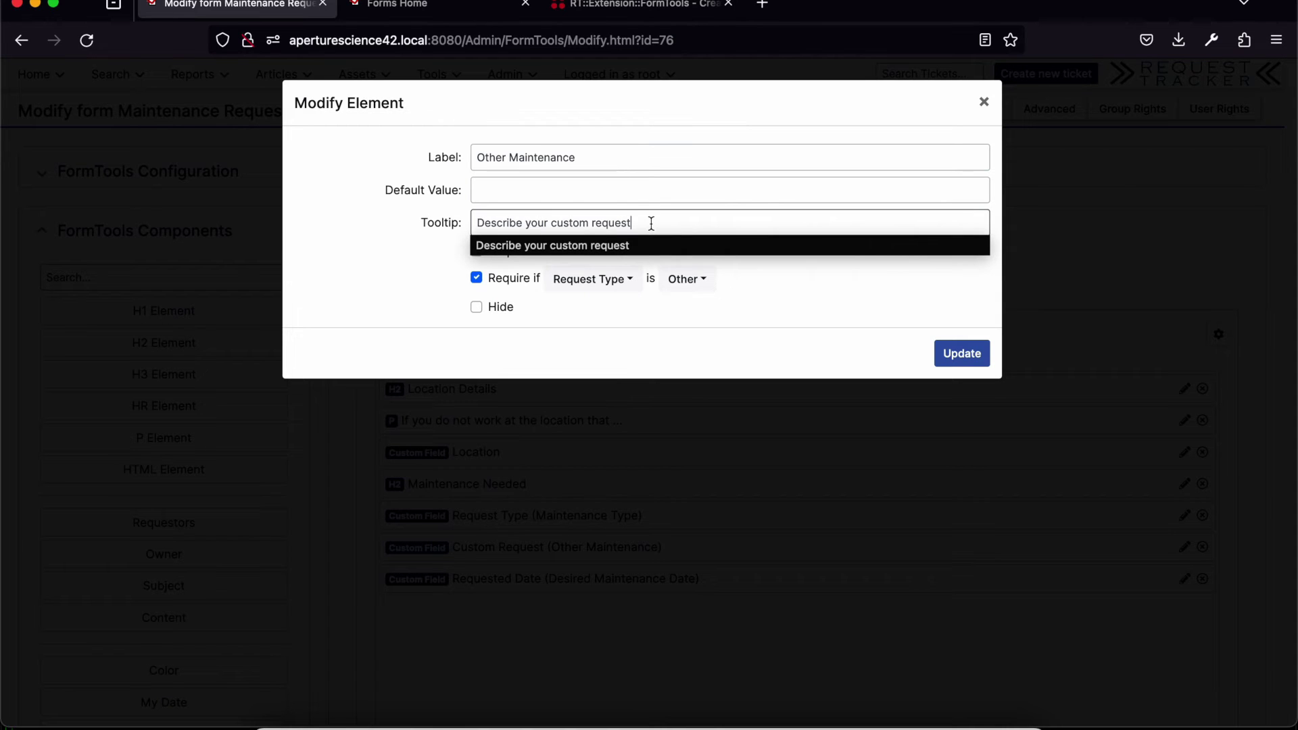
left_click(760, 305)
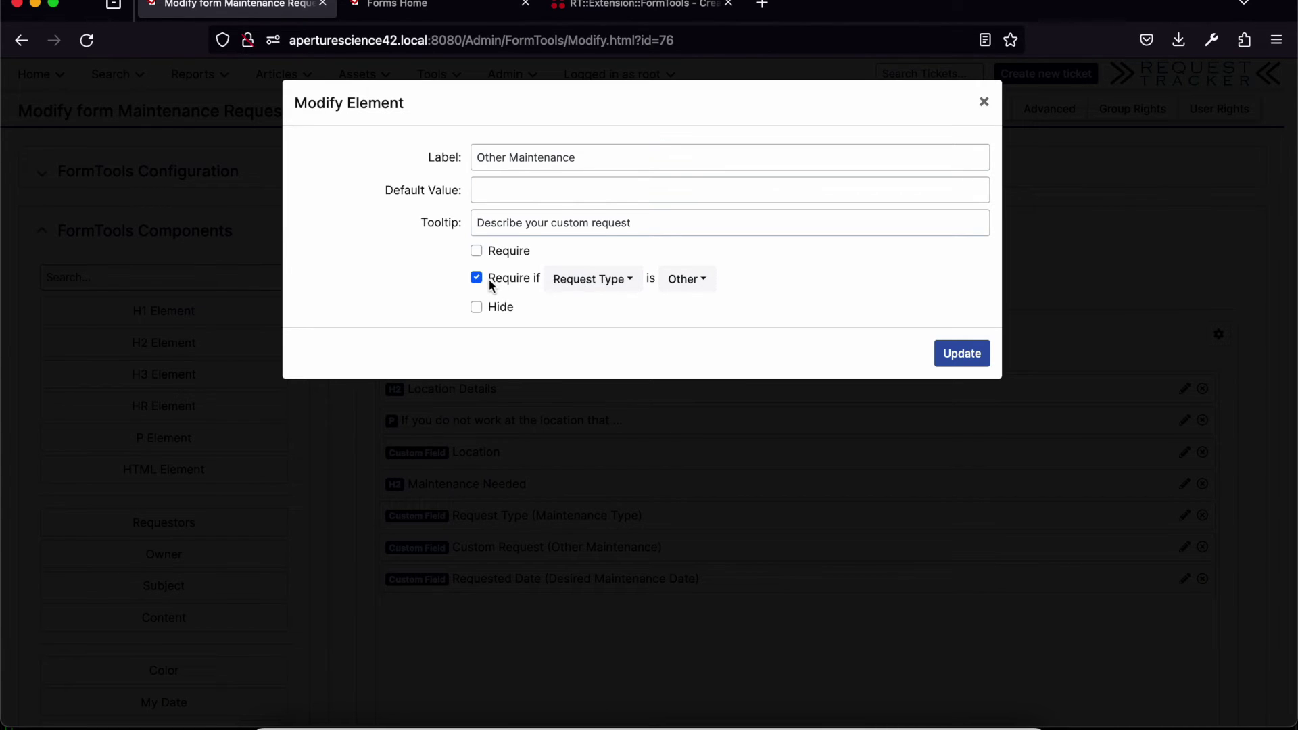
left_click(615, 285)
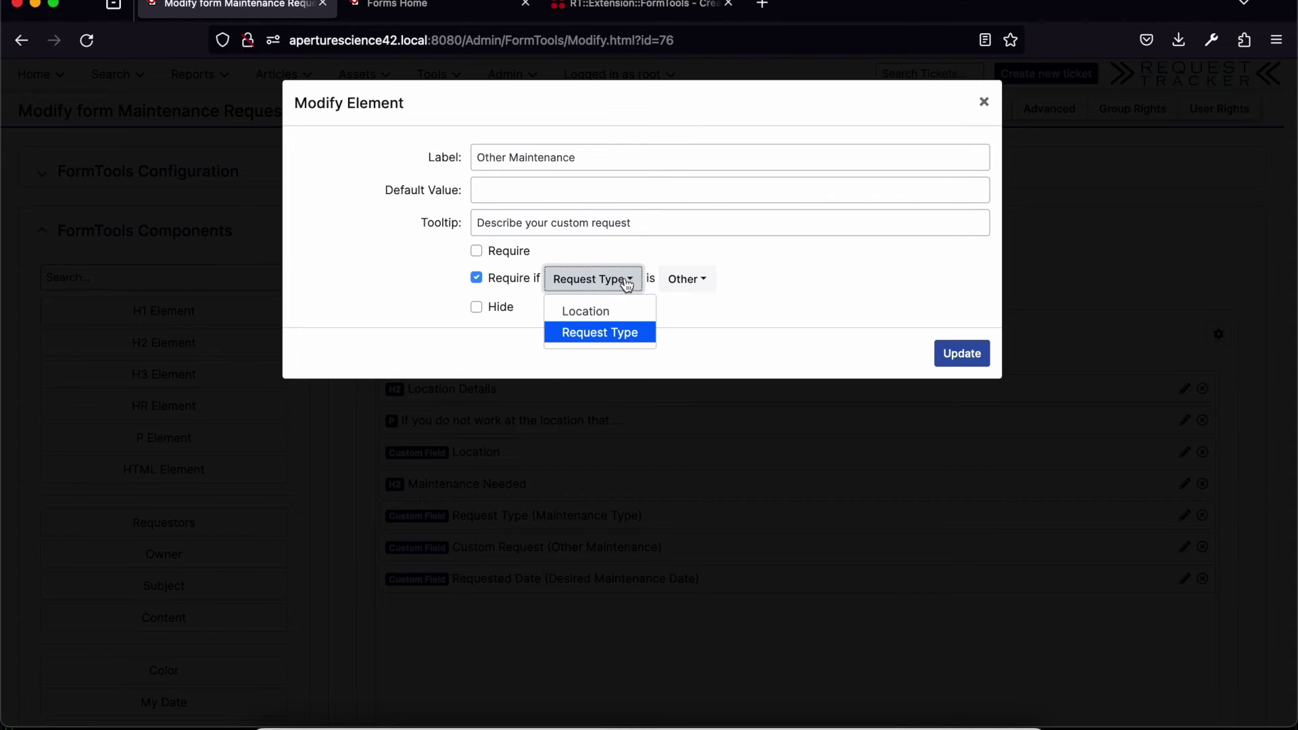
left_click(615, 287)
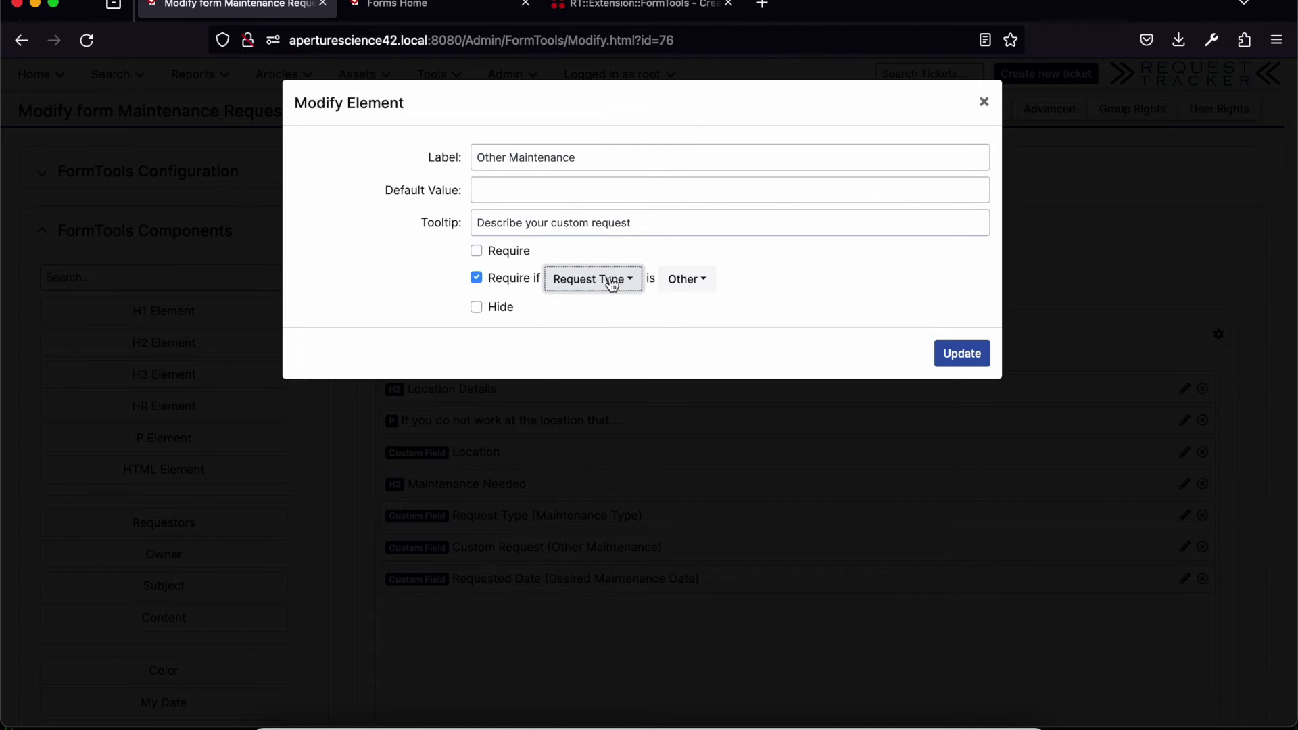
left_click(691, 285)
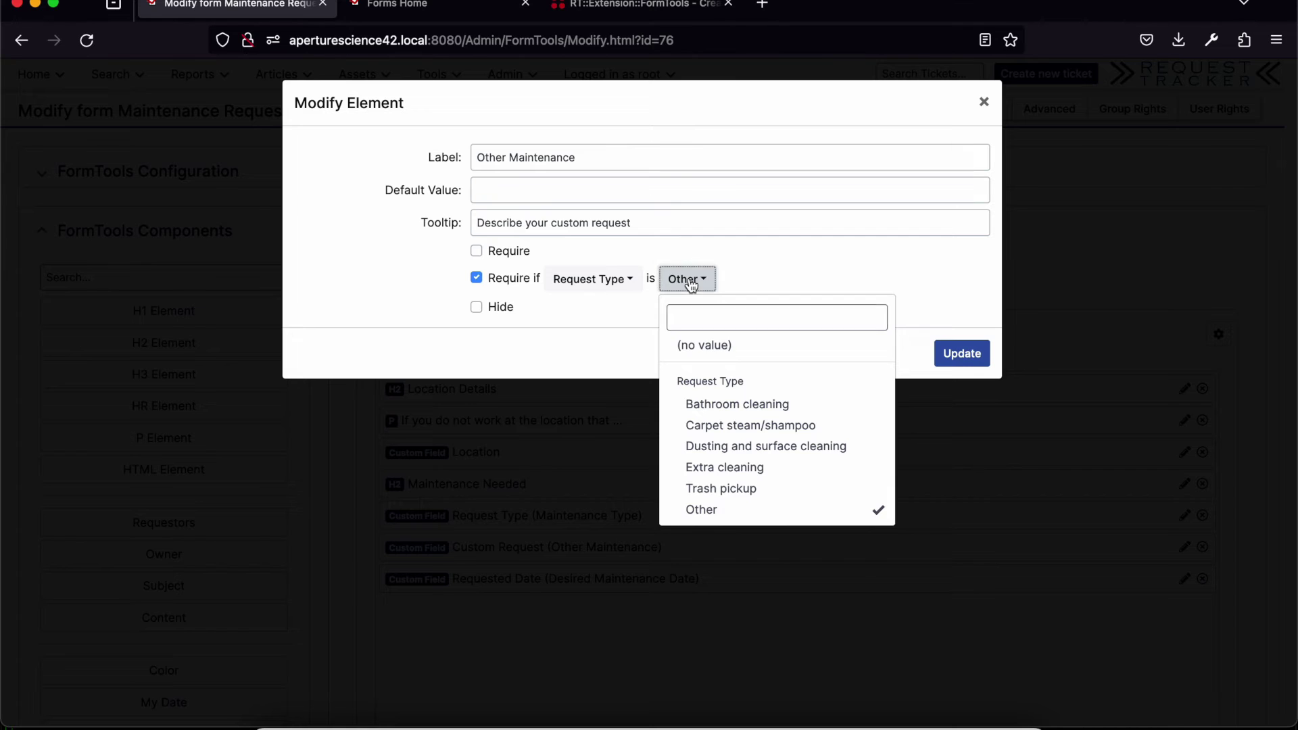
left_click(741, 290)
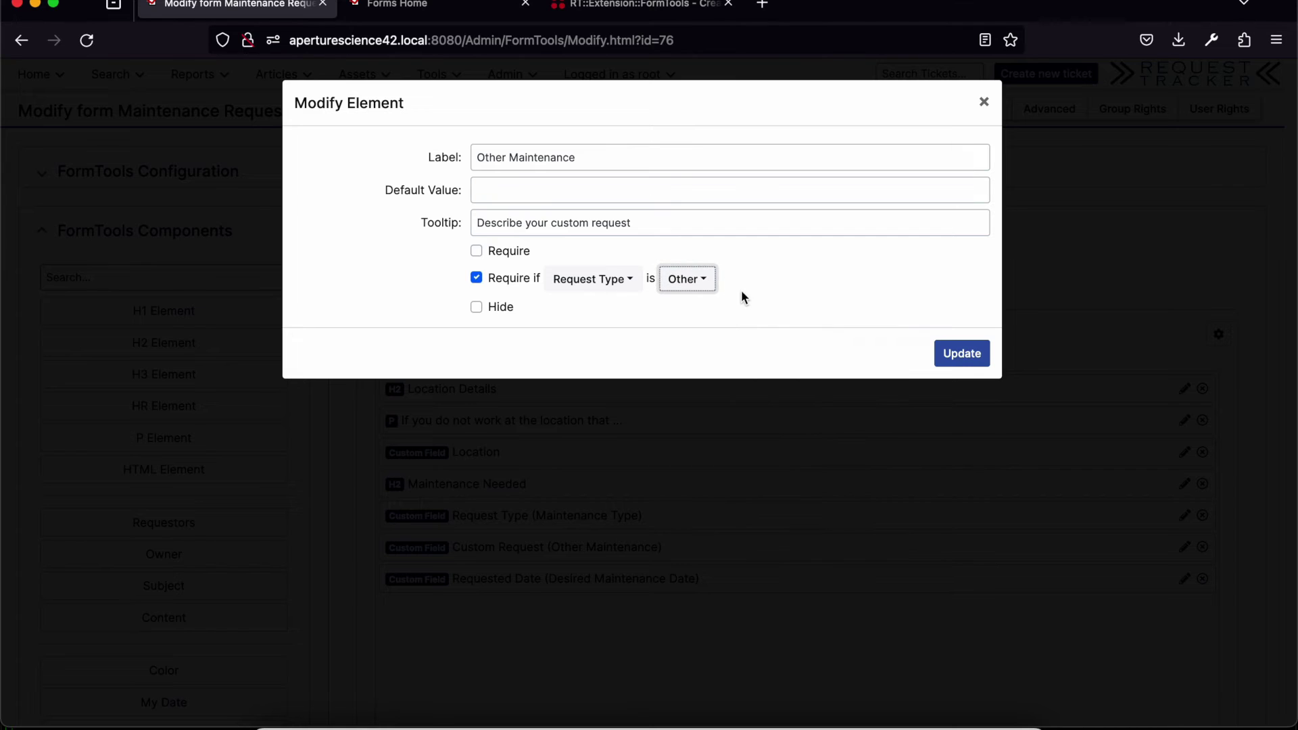
left_click(983, 102)
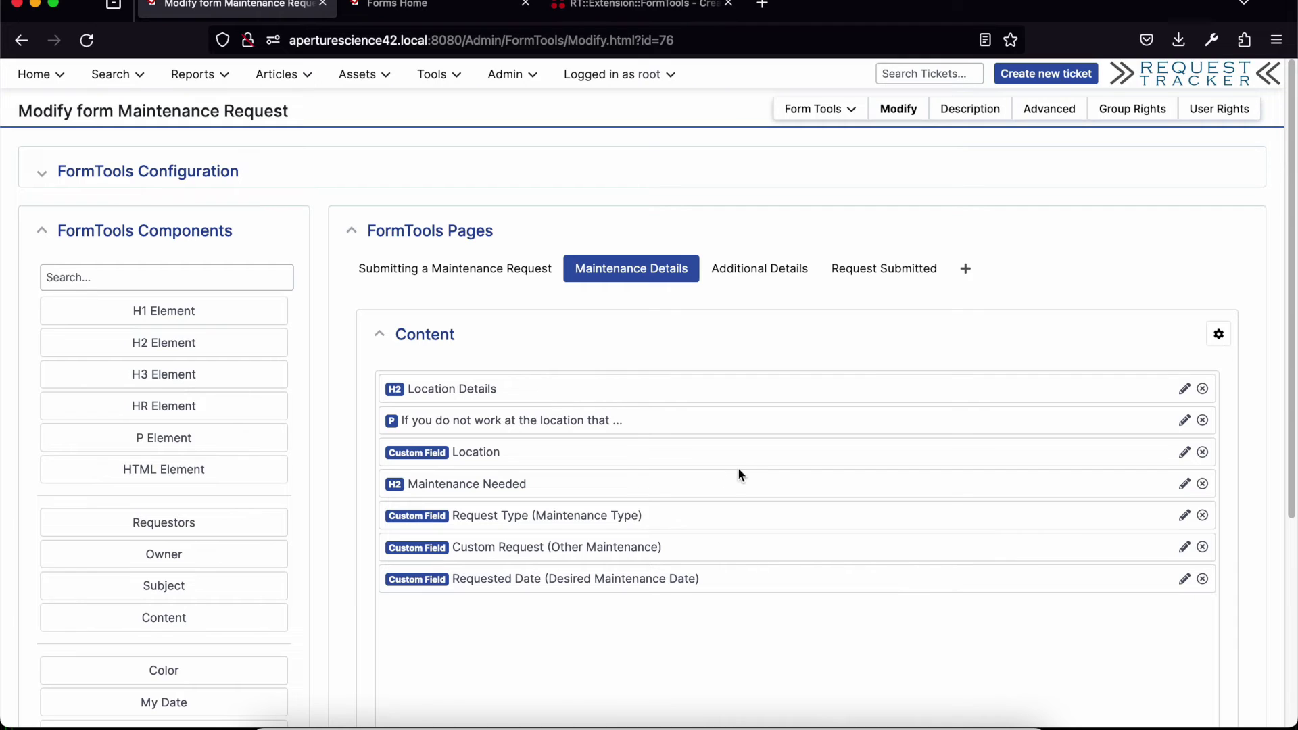
Step: Examine the name and sort order settings of the Additional Details page, then view the Request Submitted page
left_click(788, 277)
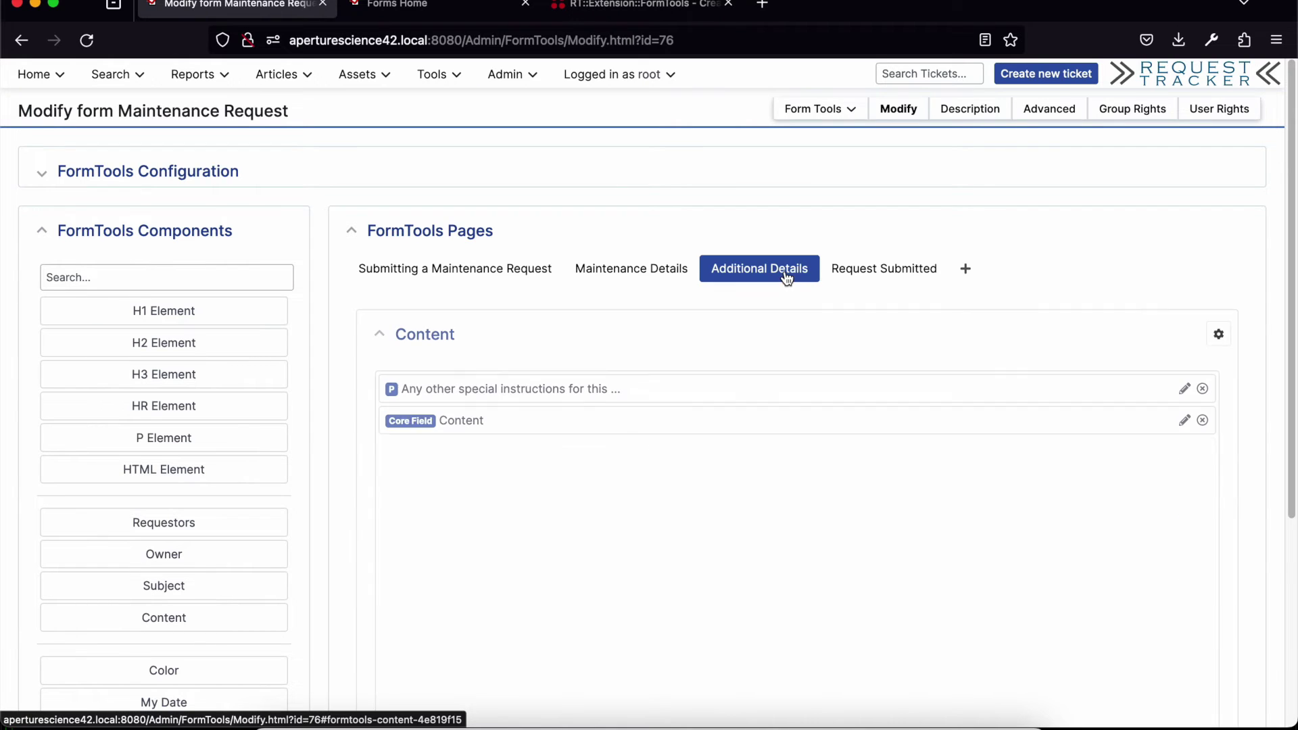
left_click(1219, 336)
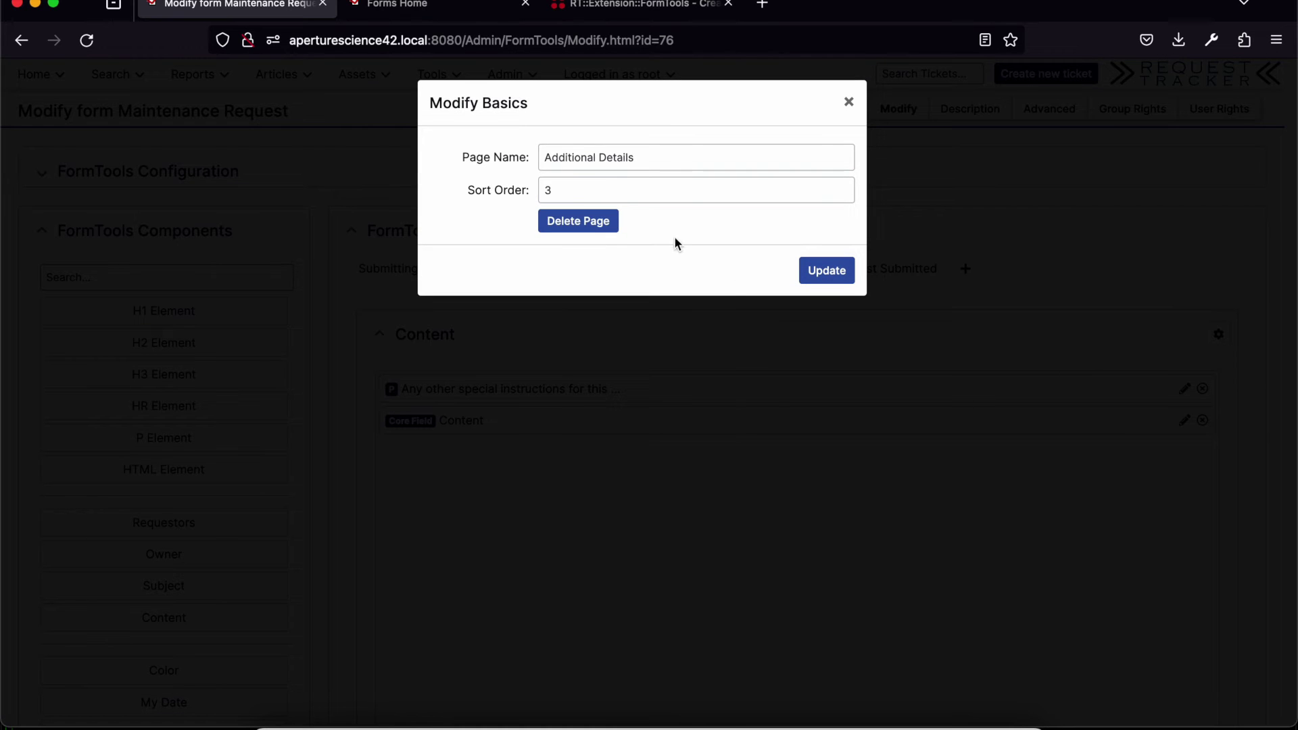
left_click(549, 190)
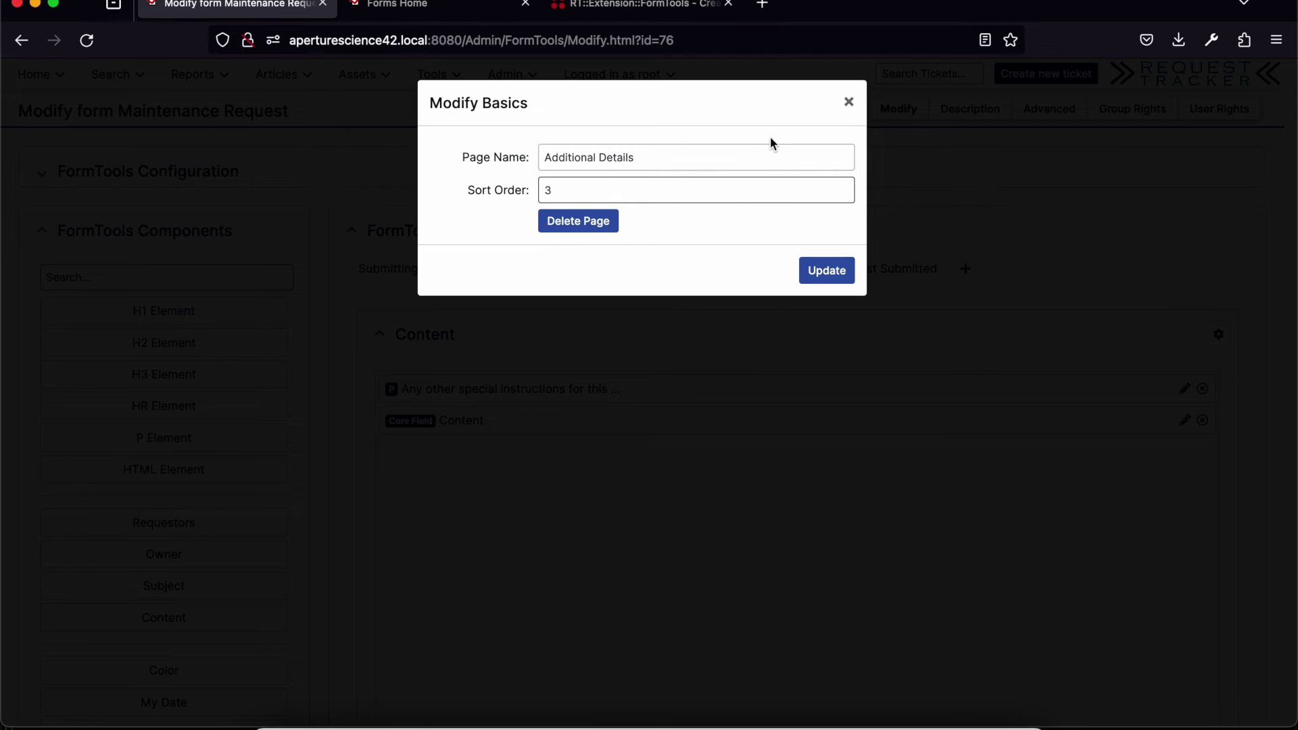
left_click(849, 102)
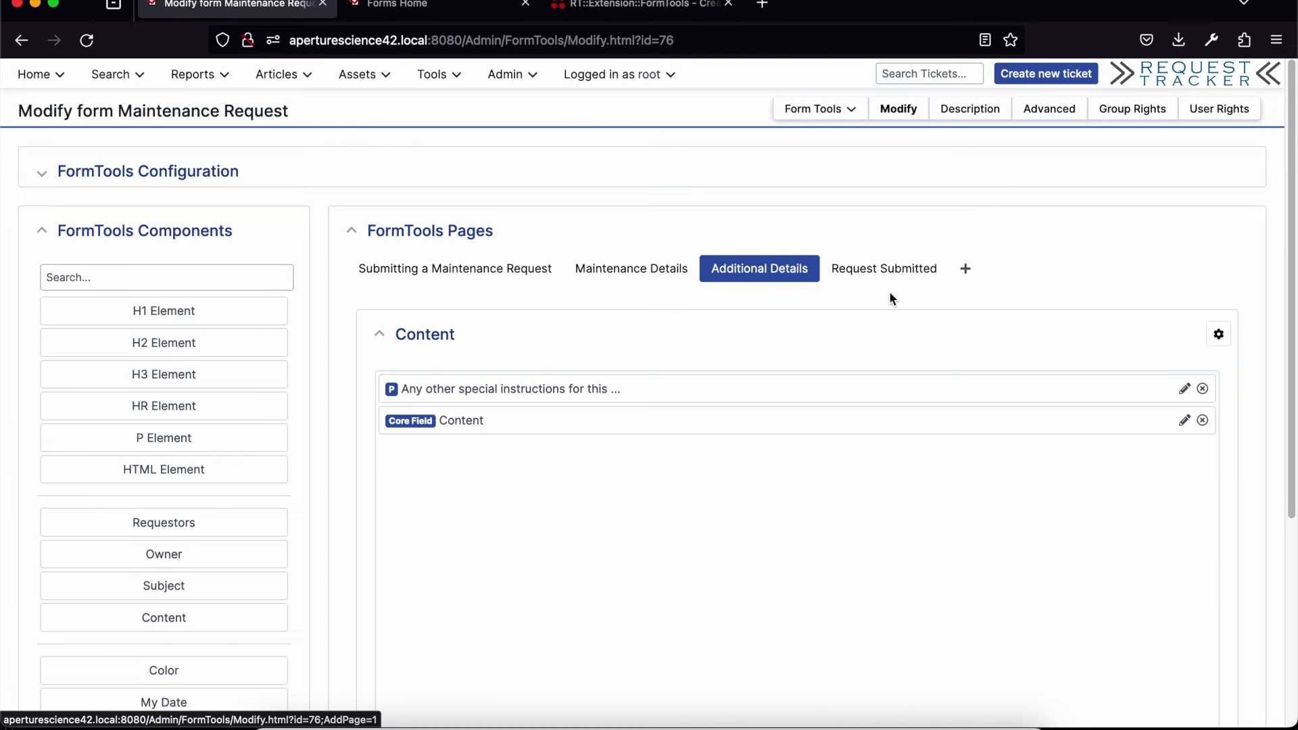
left_click(883, 268)
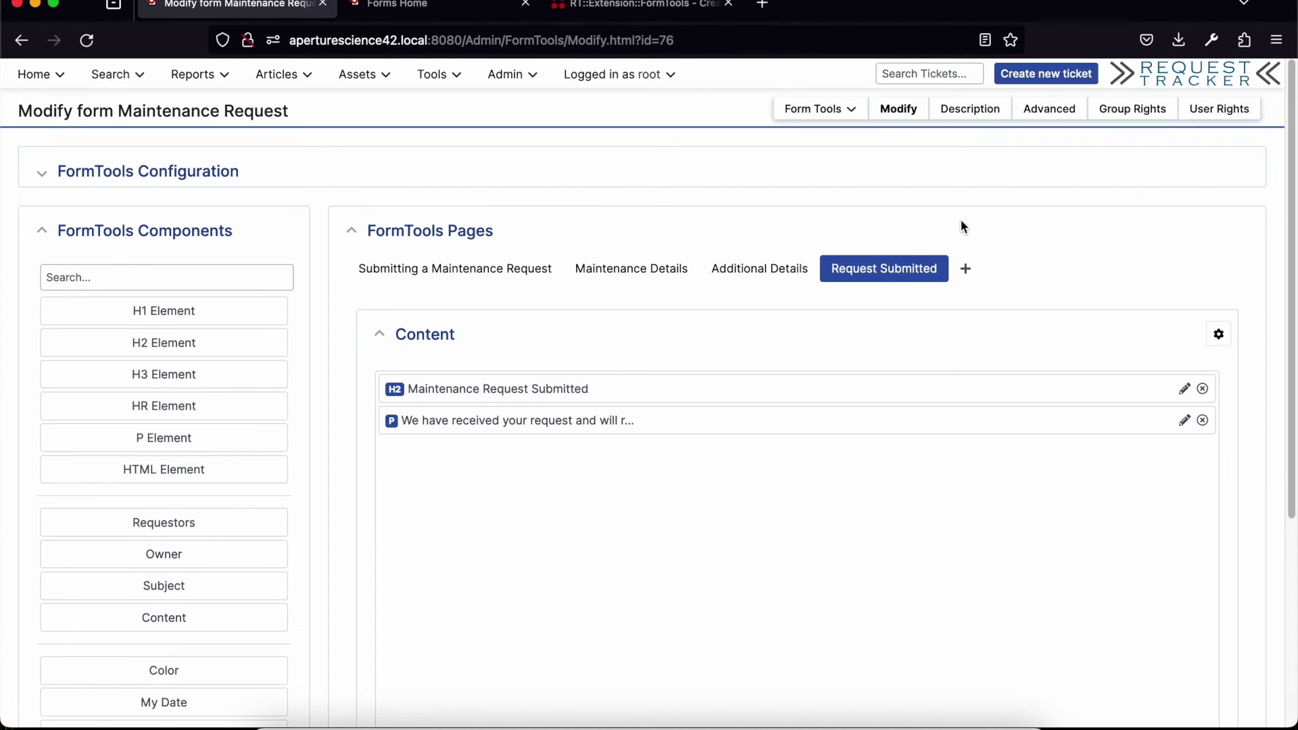
Step: Open the form's Description page, compare it with the reloaded Forms Home page in the other browser tab, and return to it
left_click(960, 117)
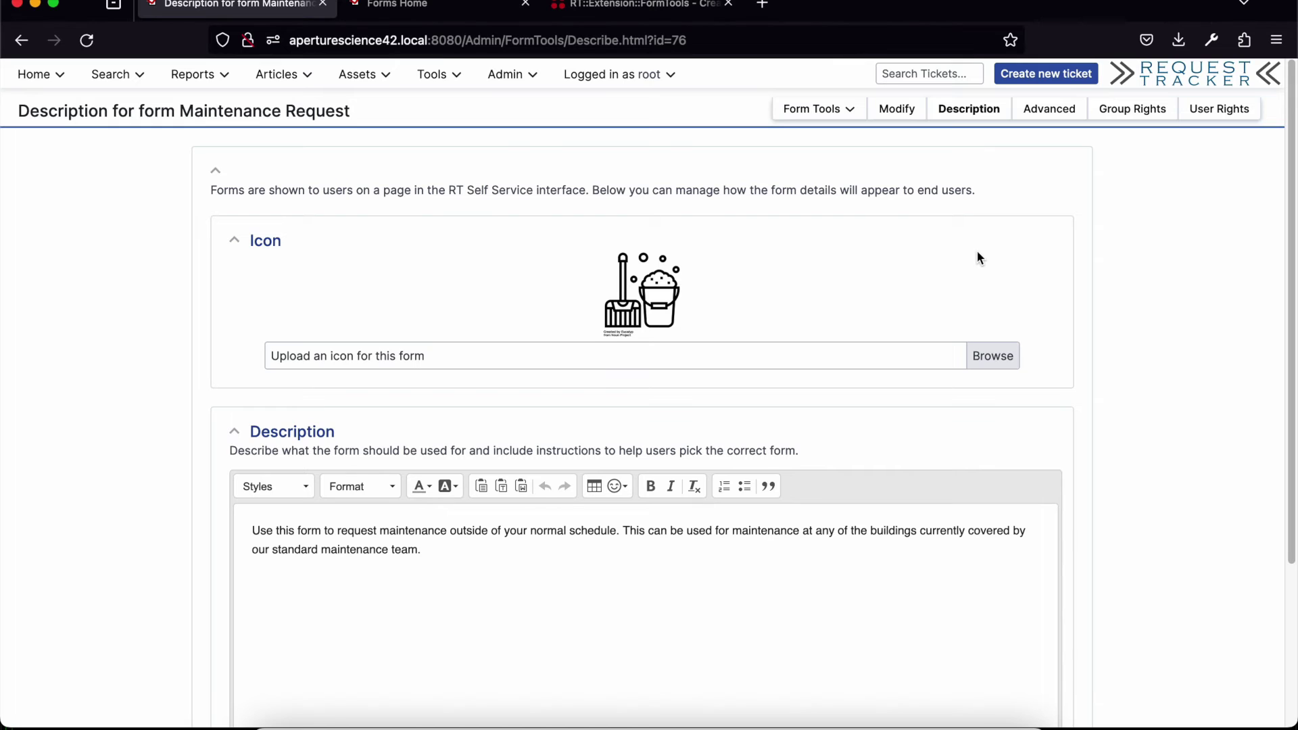
left_click(419, 4)
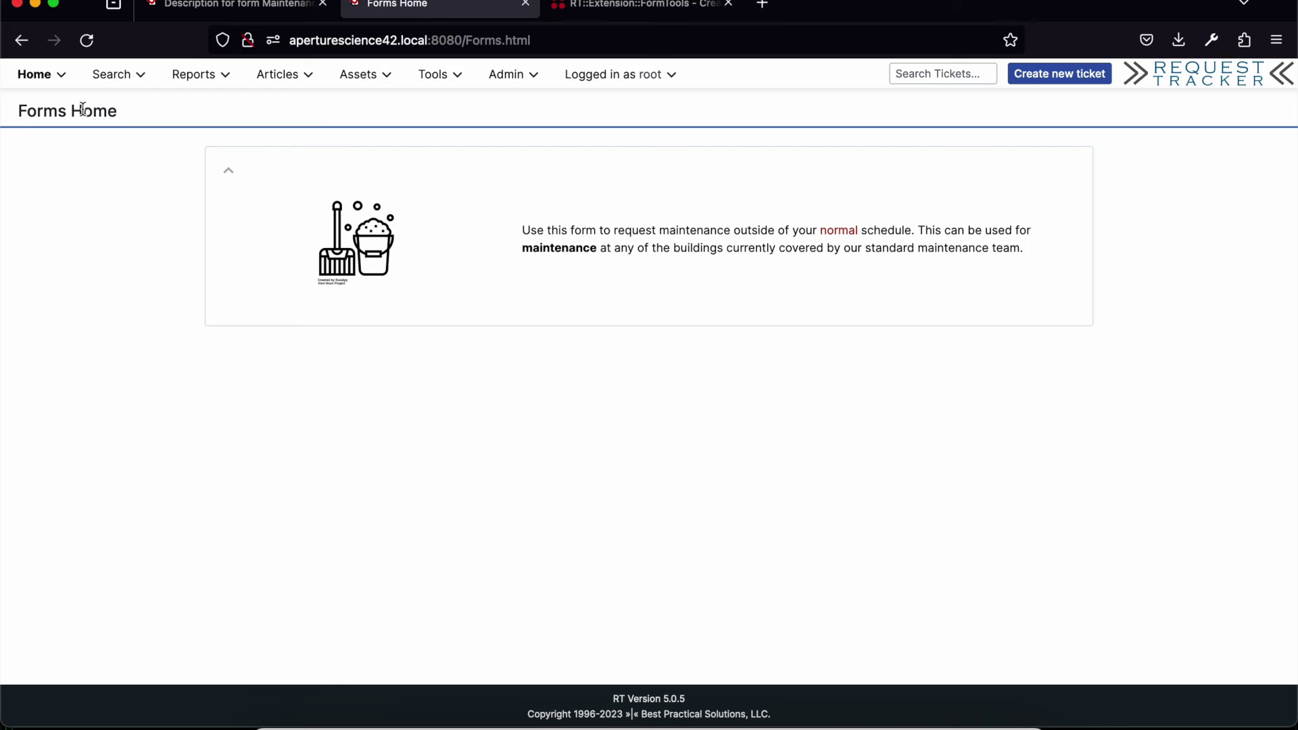
mouse_move(45, 85)
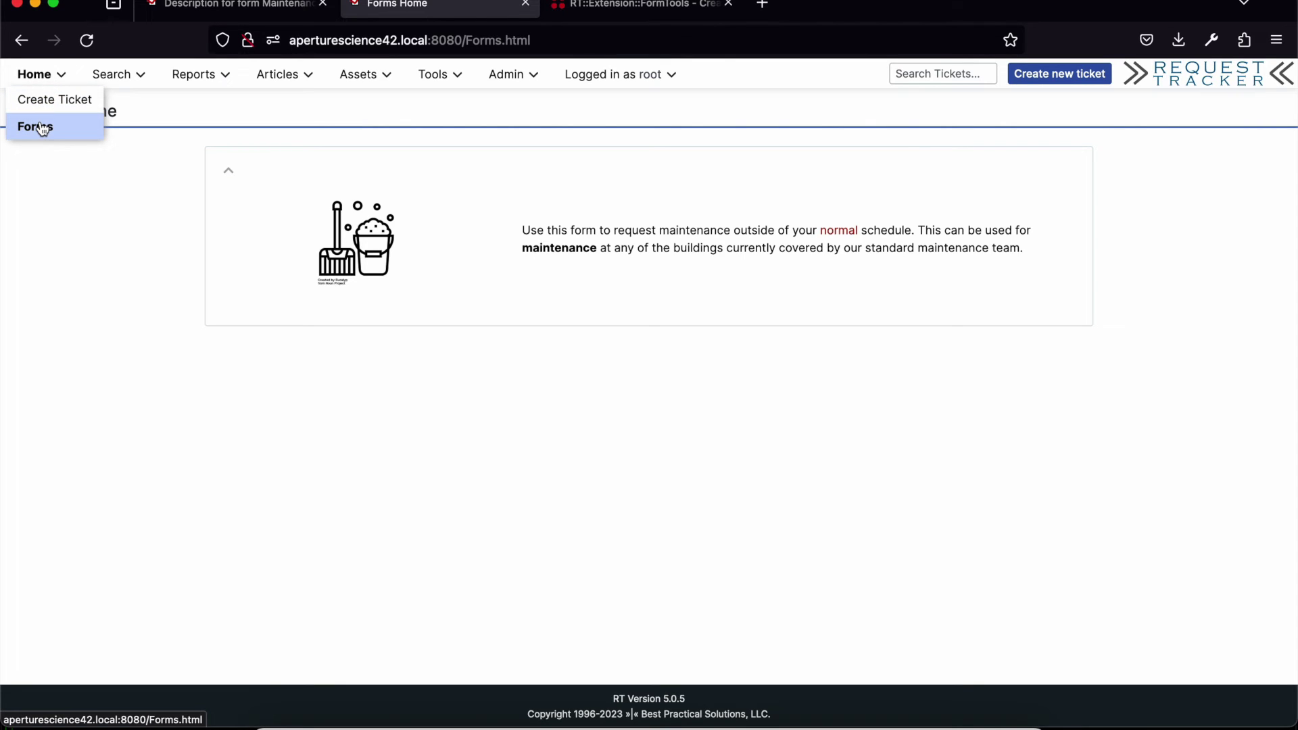
left_click(42, 128)
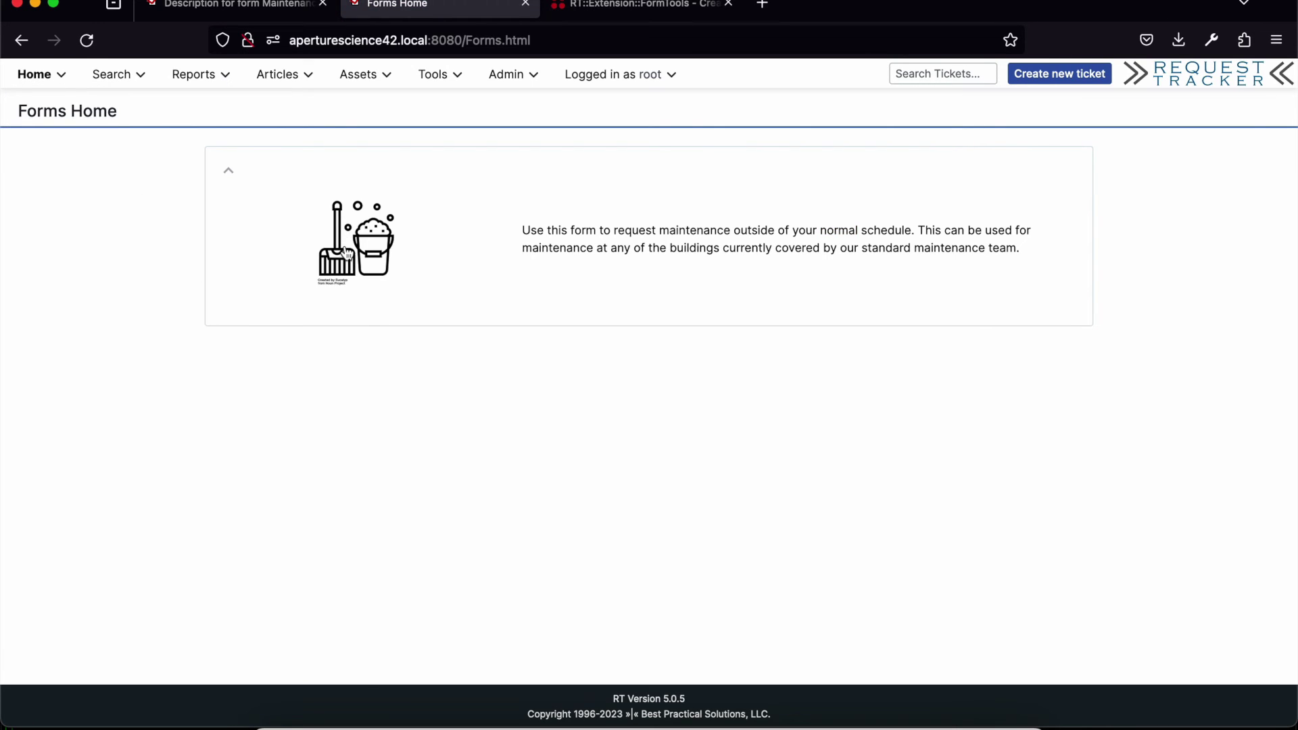
left_click(259, 4)
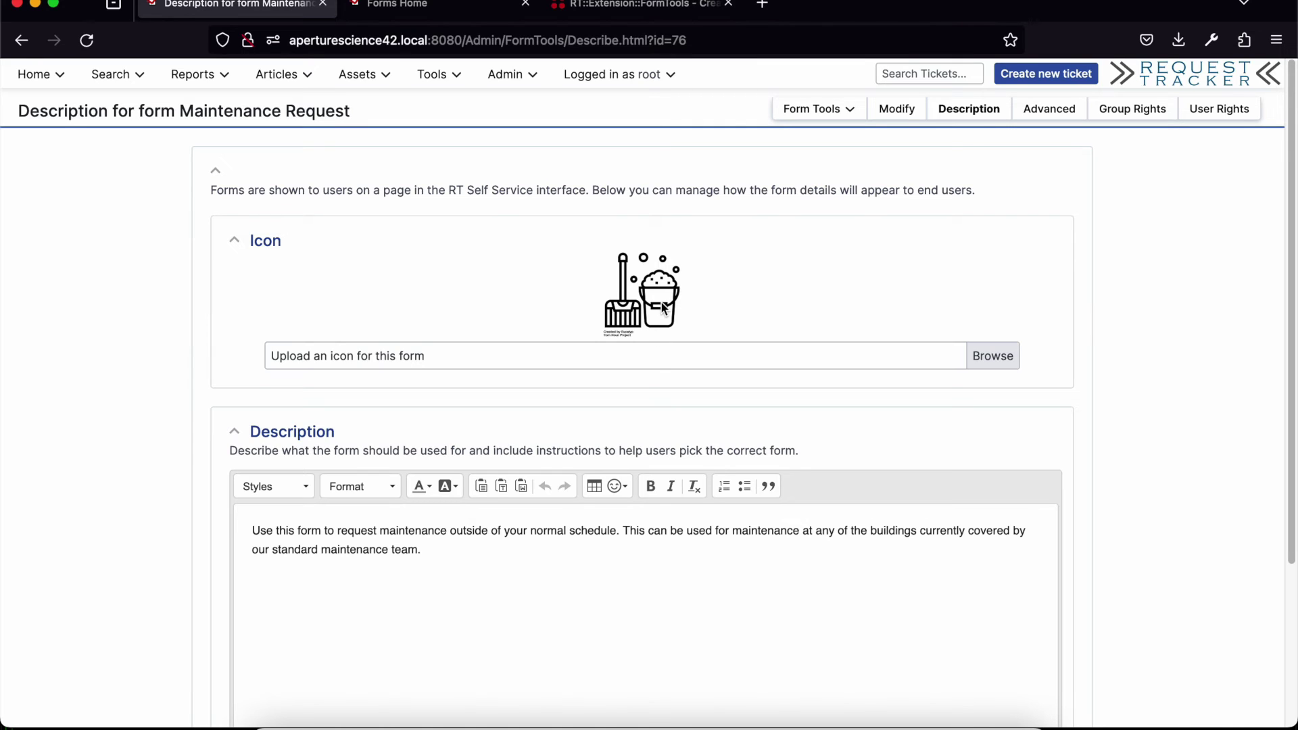
Step: Color the word "maintenance" in the first sentence of the form description red
left_click(695, 592)
double_click(412, 532)
left_click(420, 488)
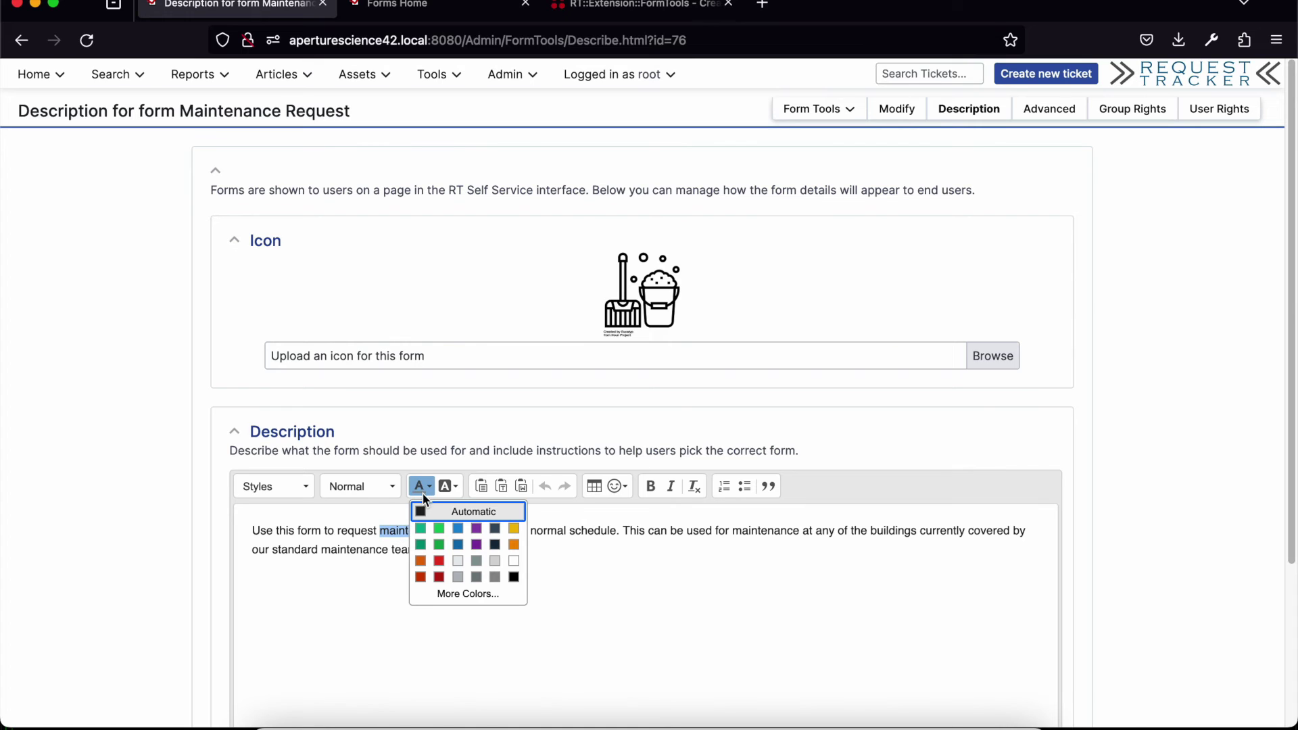
left_click(440, 577)
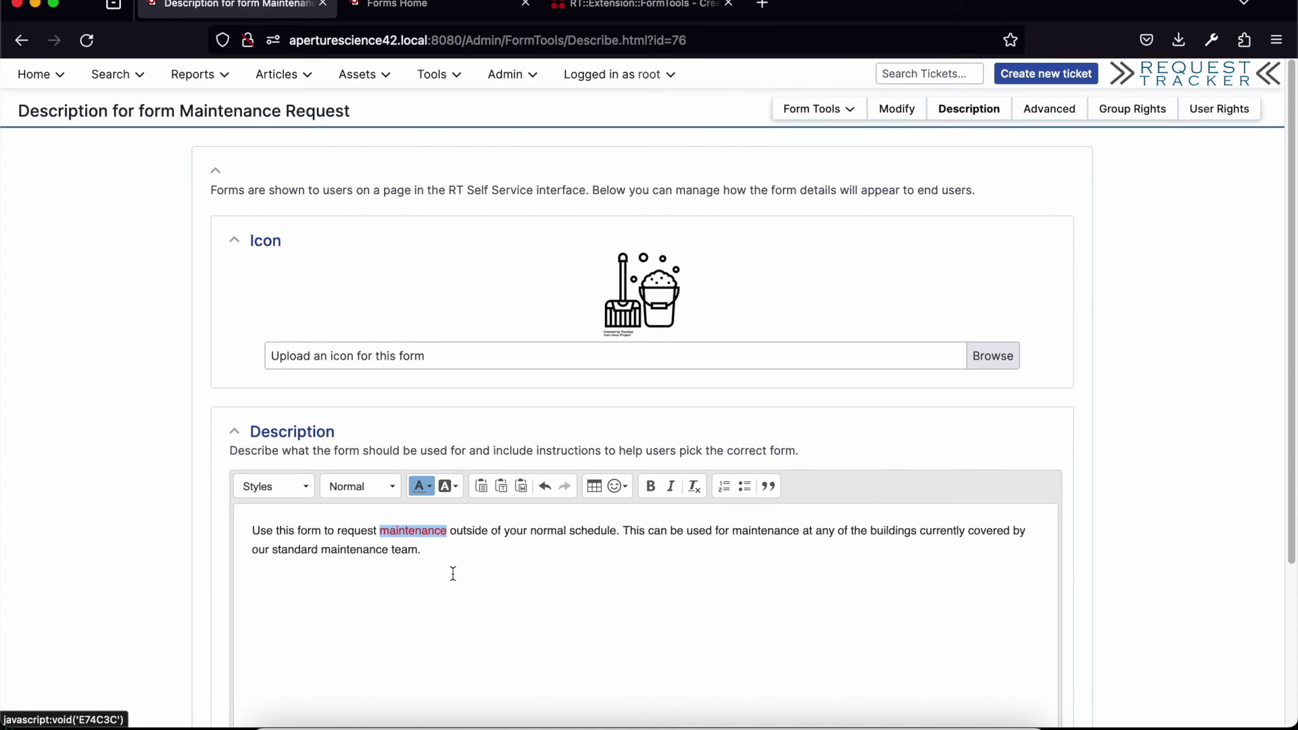
Step: Make the word "maintenance" in the second sentence of the description bold and save the description
double_click(748, 532)
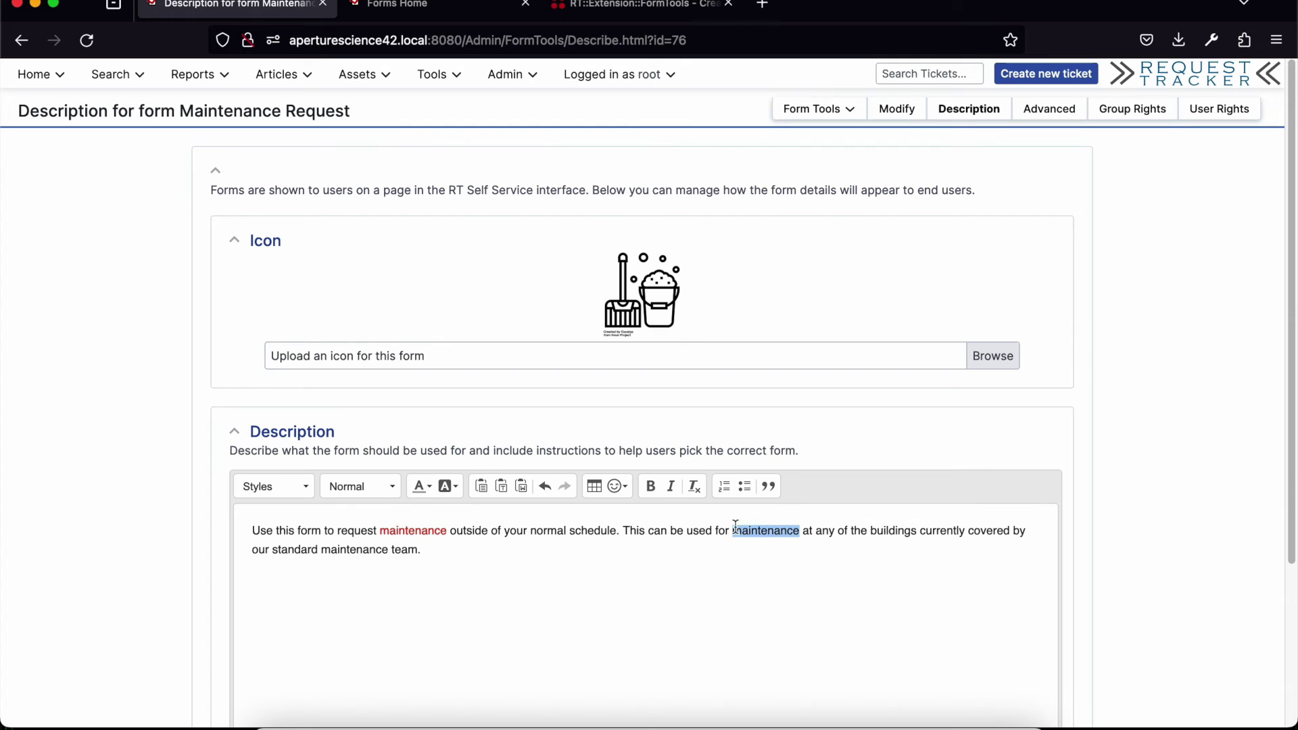
left_click(651, 490)
scroll(924, 565, "down", 3)
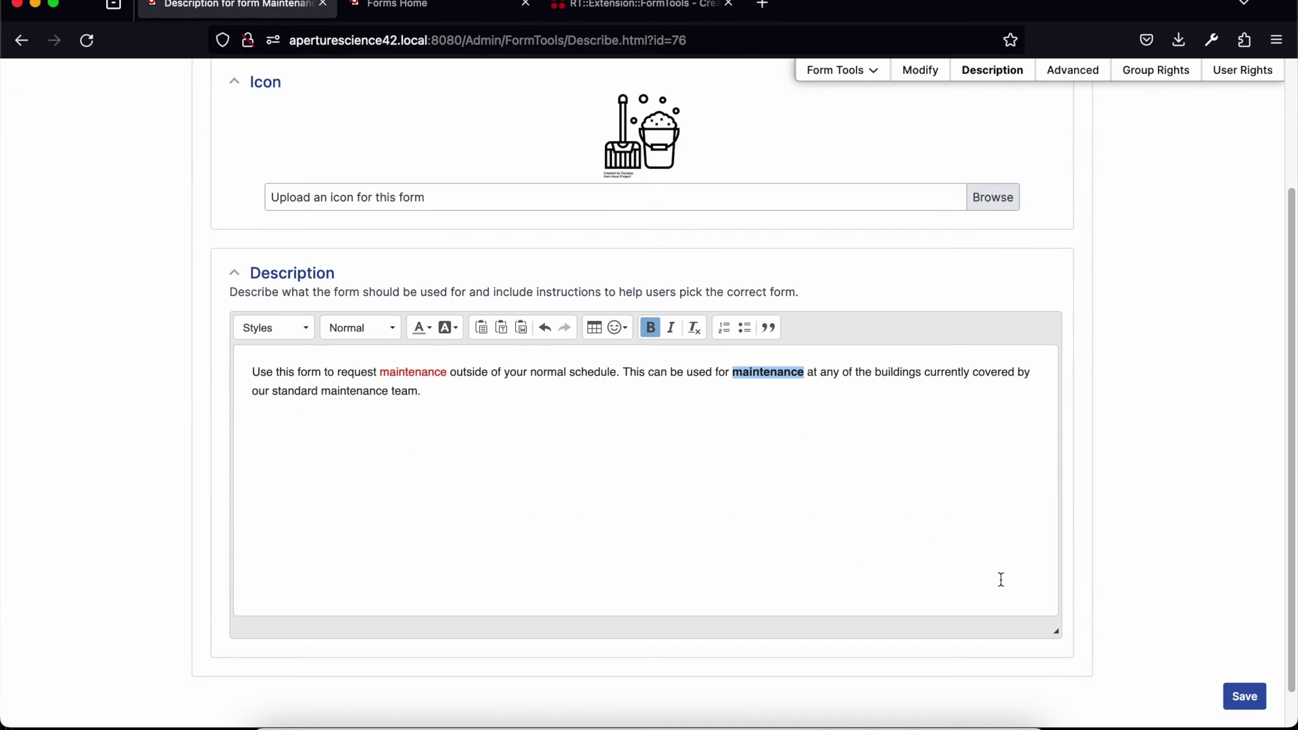
left_click(1243, 696)
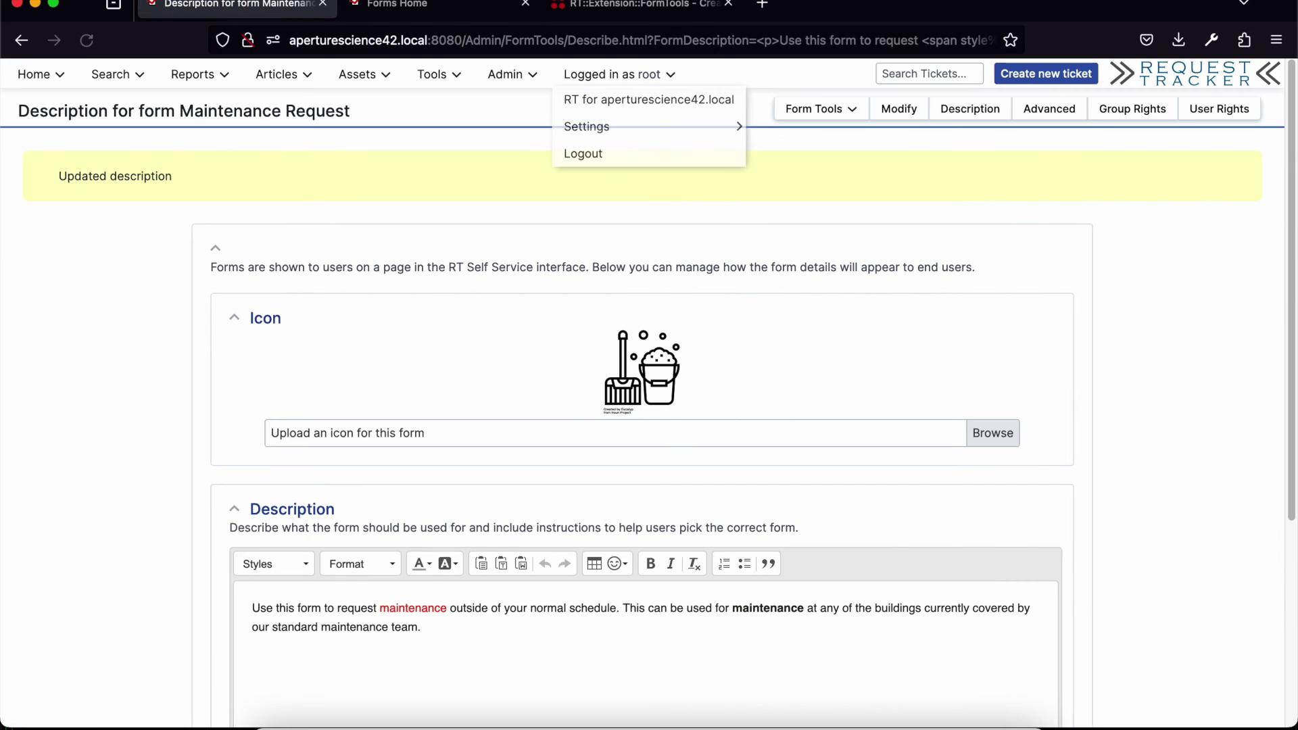
Step: Reload the Forms Home page to check how the saved description appears, then return to the form's Description page
left_click(433, 15)
mouse_move(37, 73)
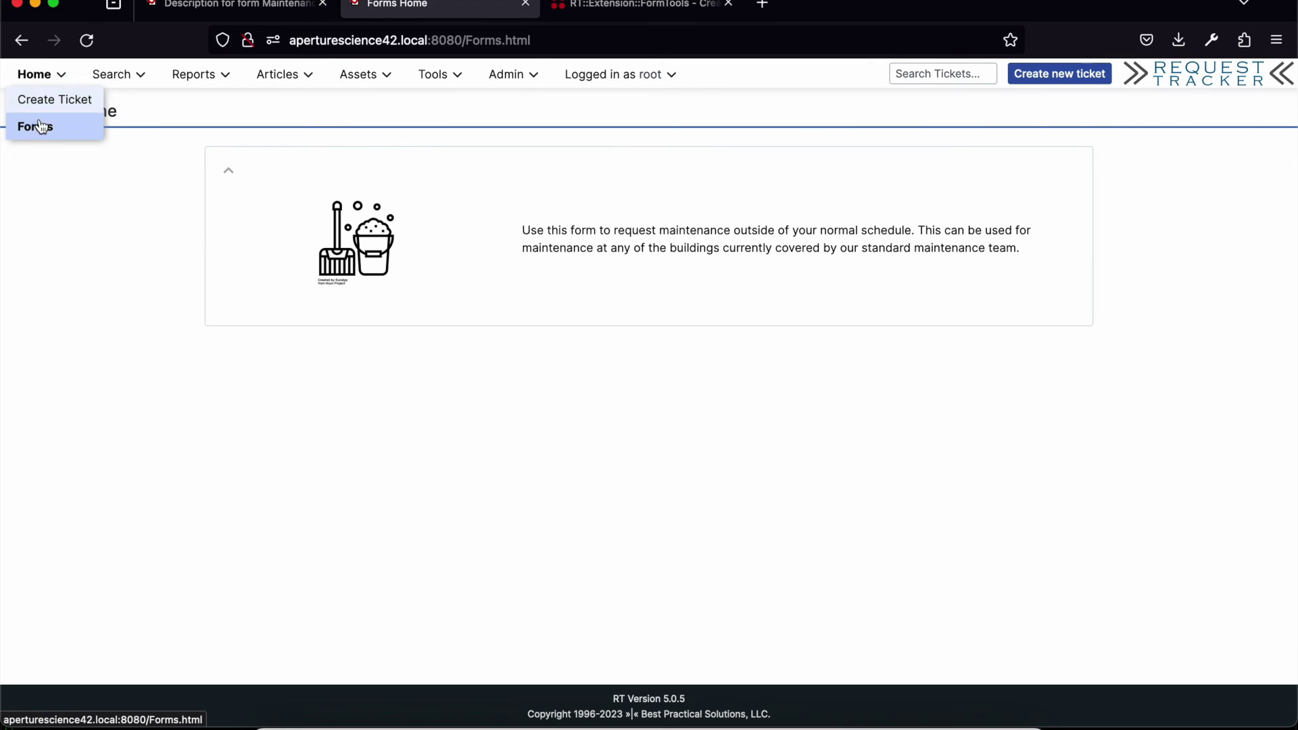
left_click(62, 144)
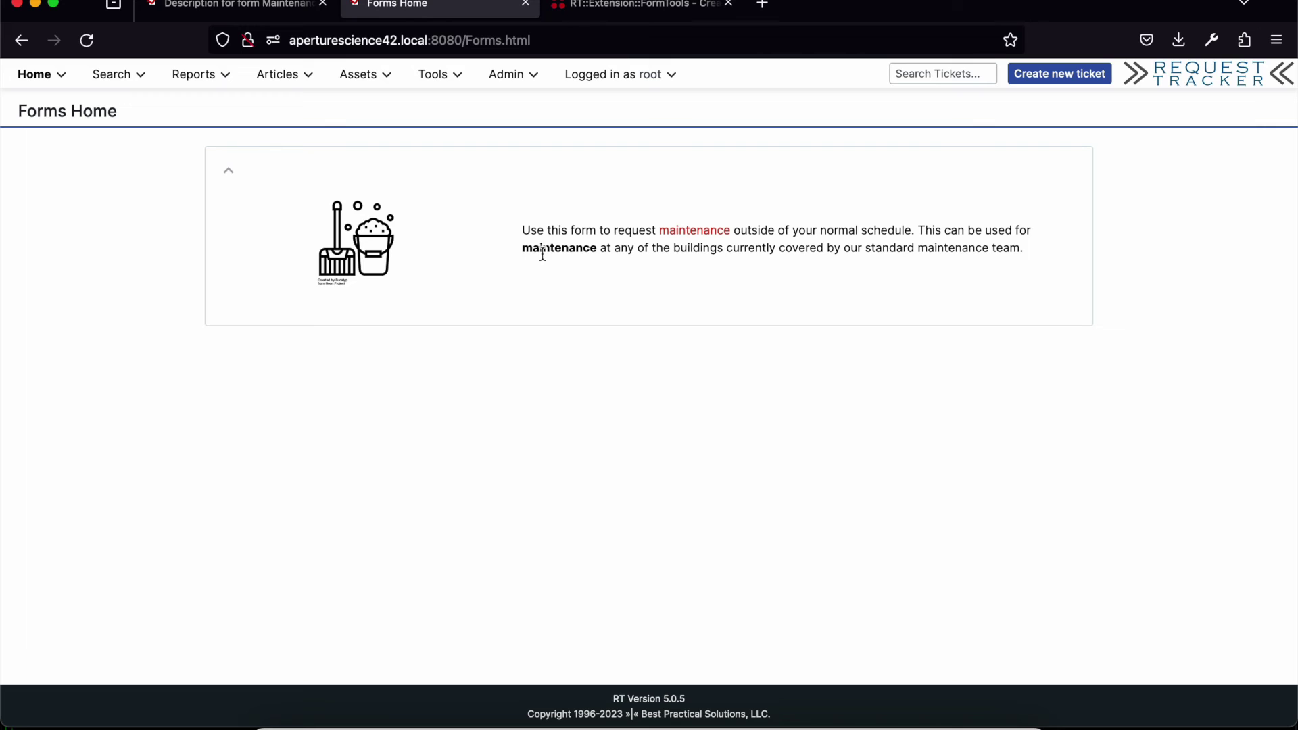
left_click(258, 6)
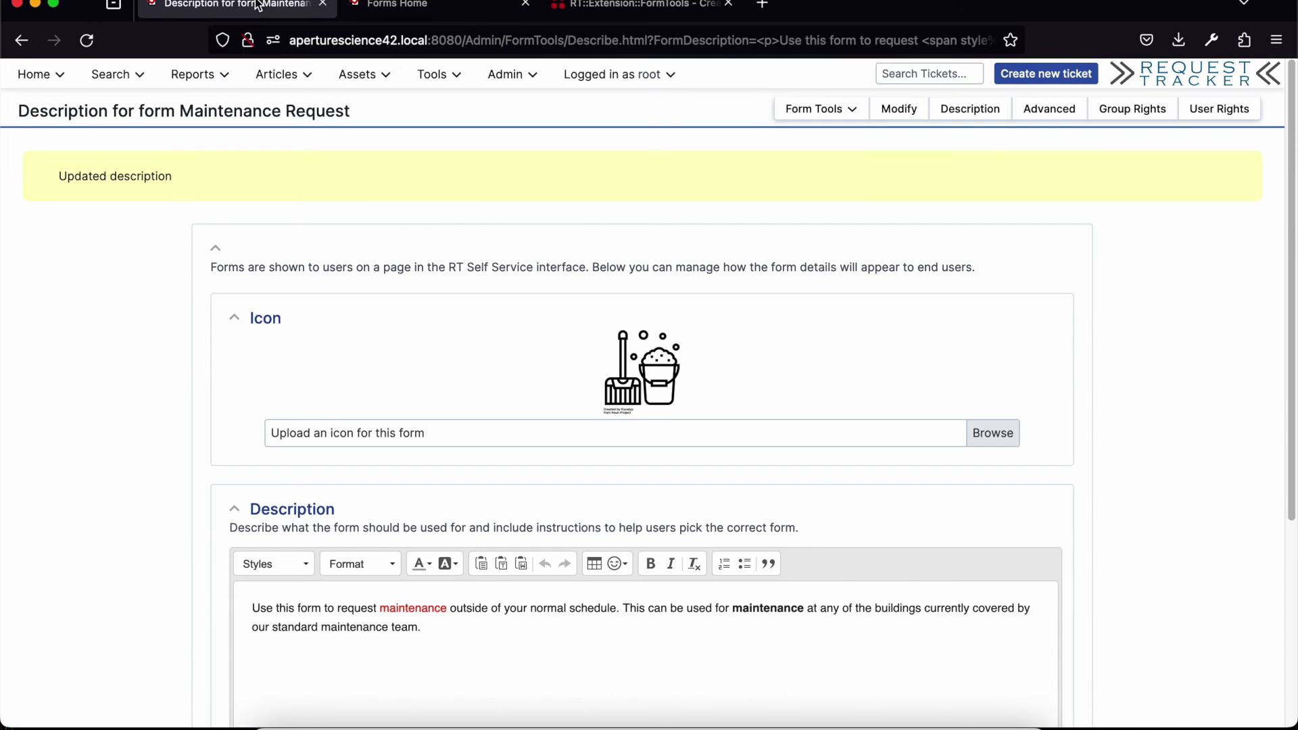
Step: Open the form's Group Rights page and examine the rights options for adding a user group and for Everyone
left_click(719, 625)
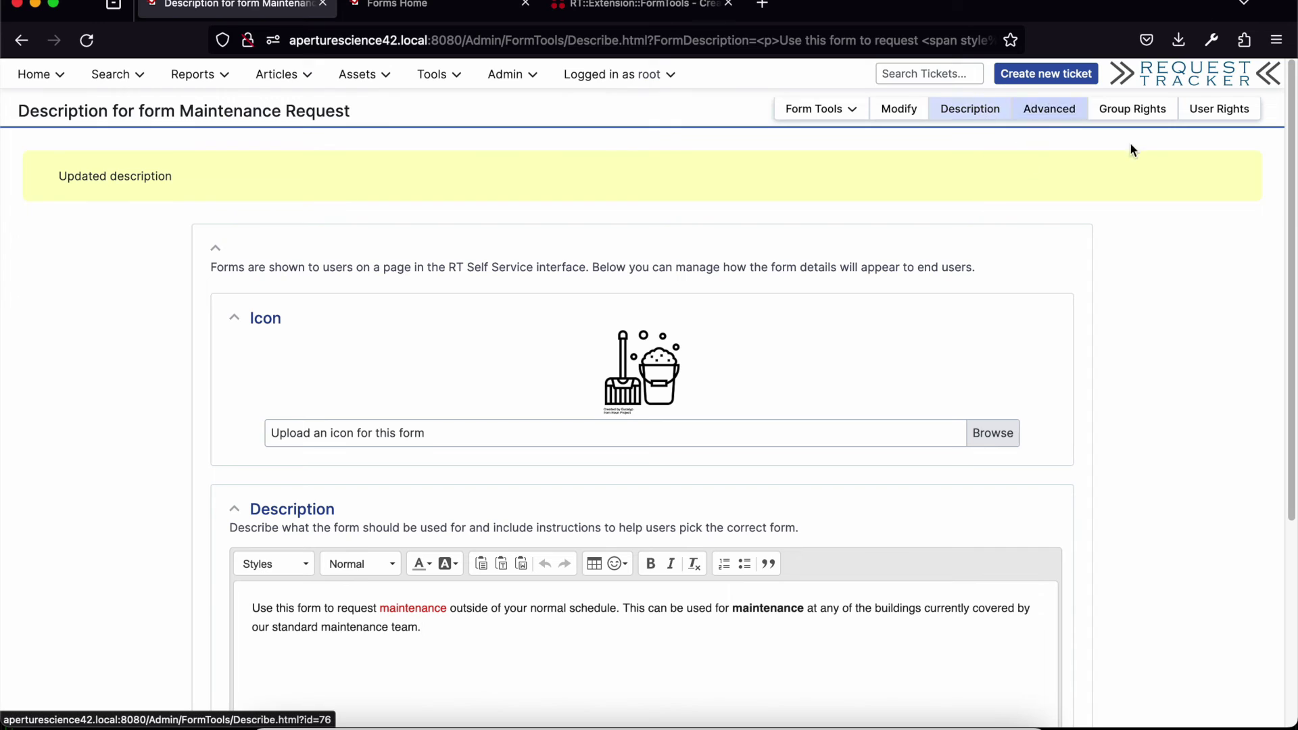
left_click(1132, 112)
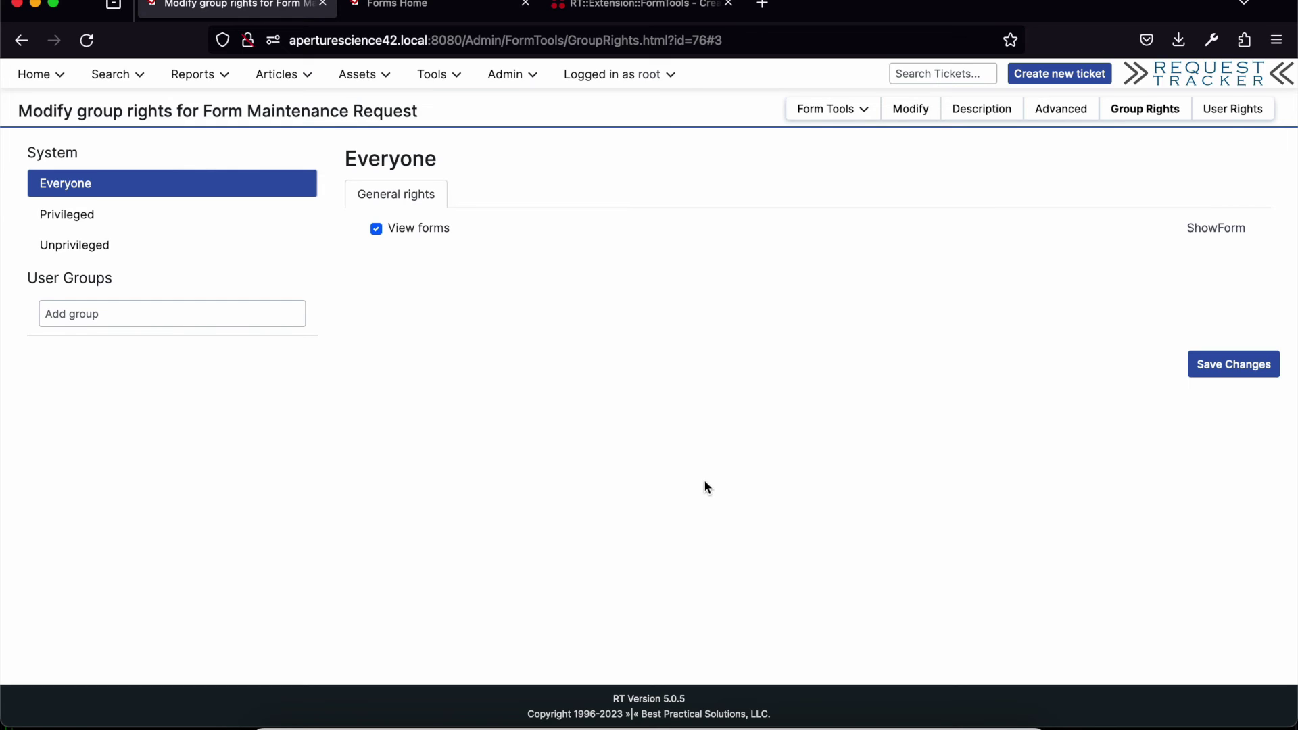
left_click(167, 319)
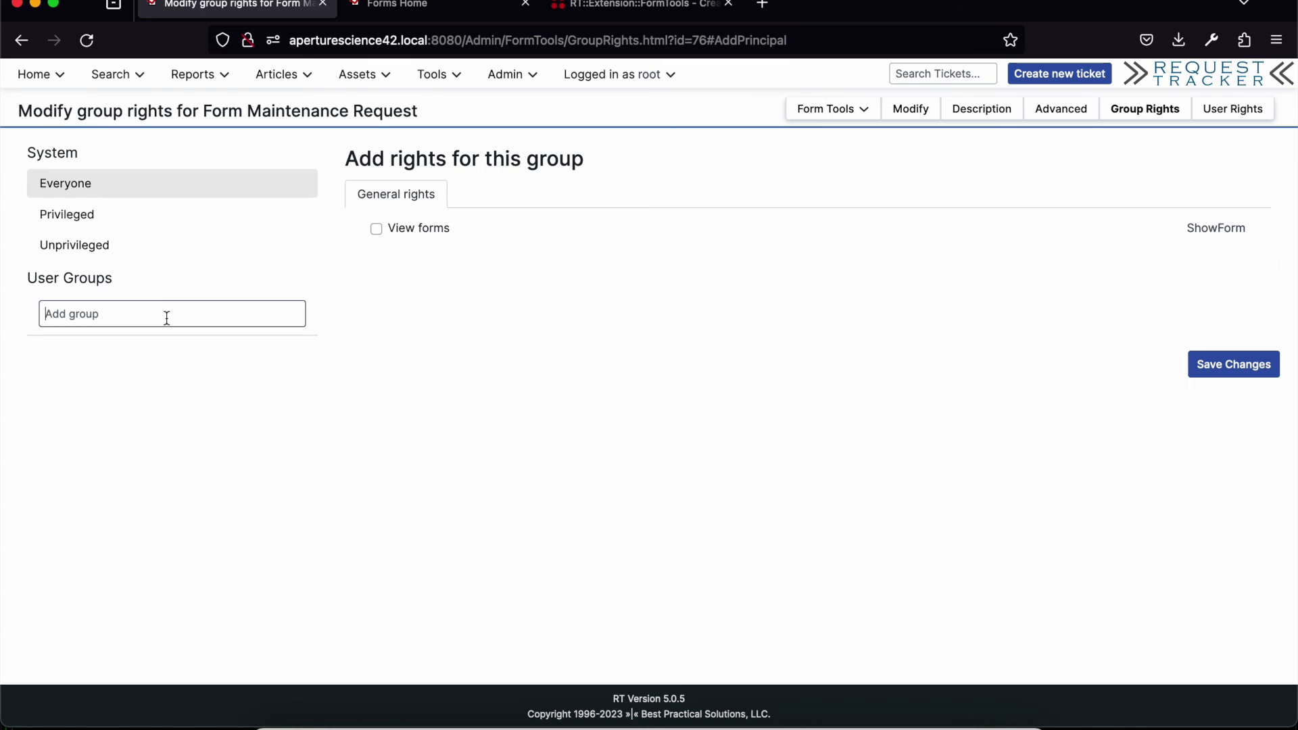
left_click(76, 192)
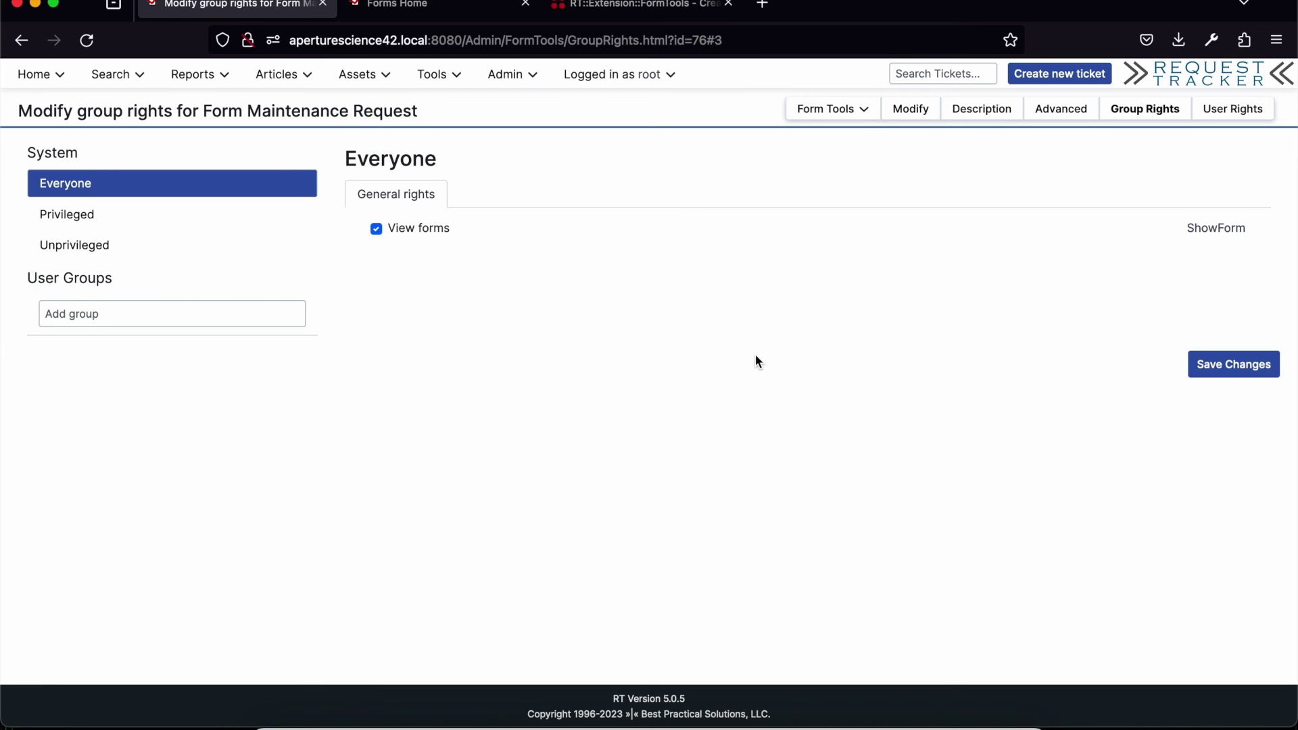
Step: In the Forms Home browser tab, open the Maintenance Requests dashboard and display ticket 554
left_click(465, 5)
mouse_move(112, 83)
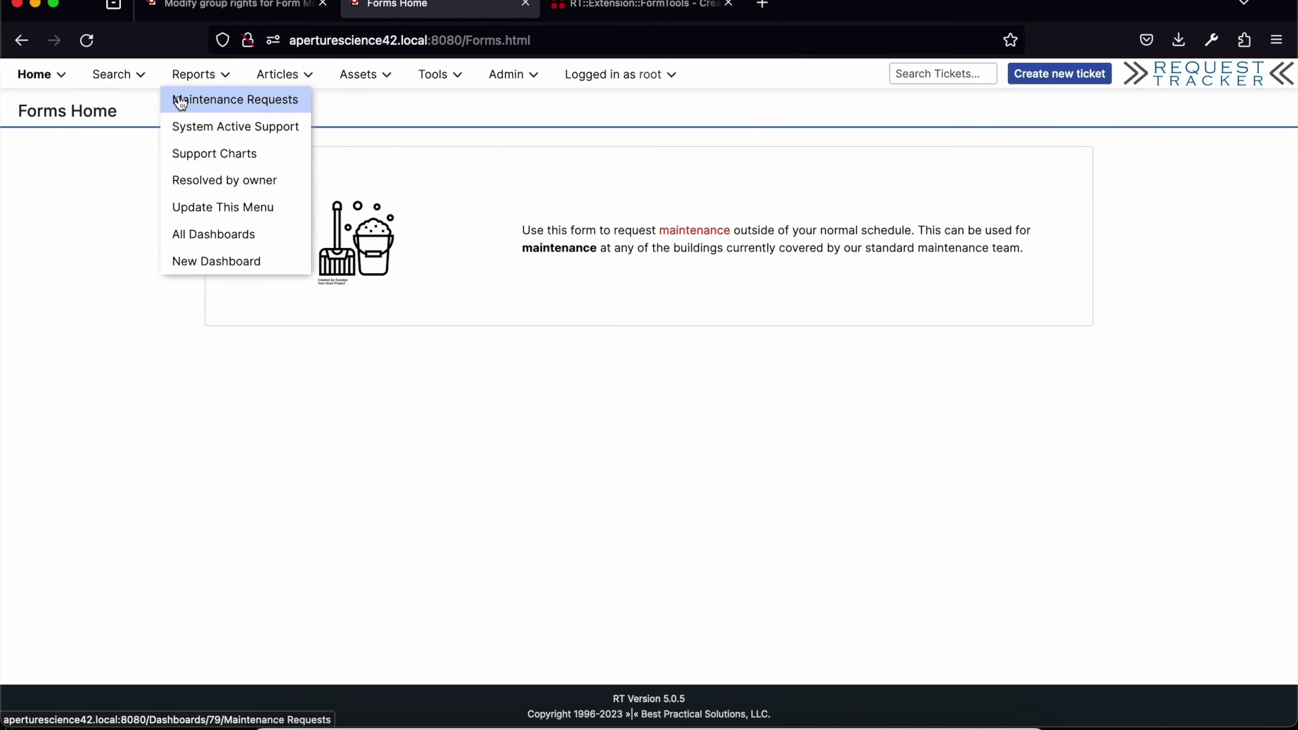
left_click(179, 99)
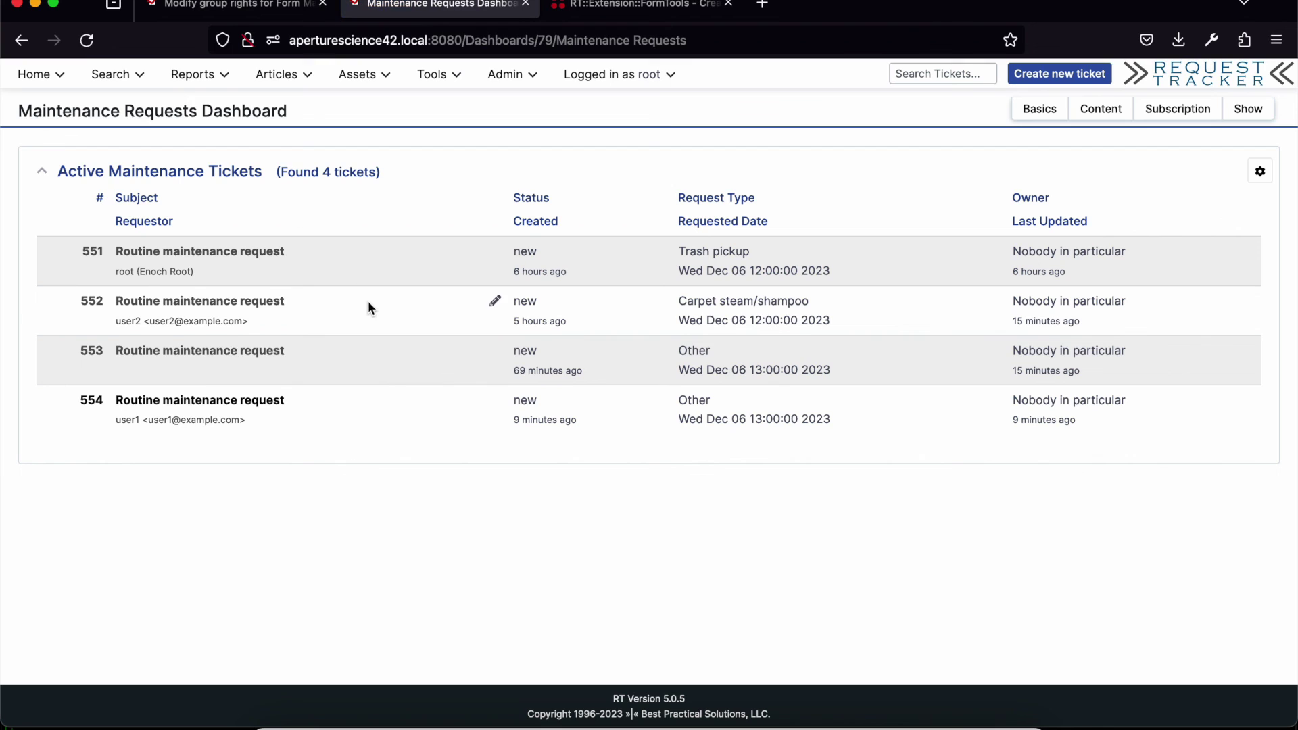
left_click(277, 402)
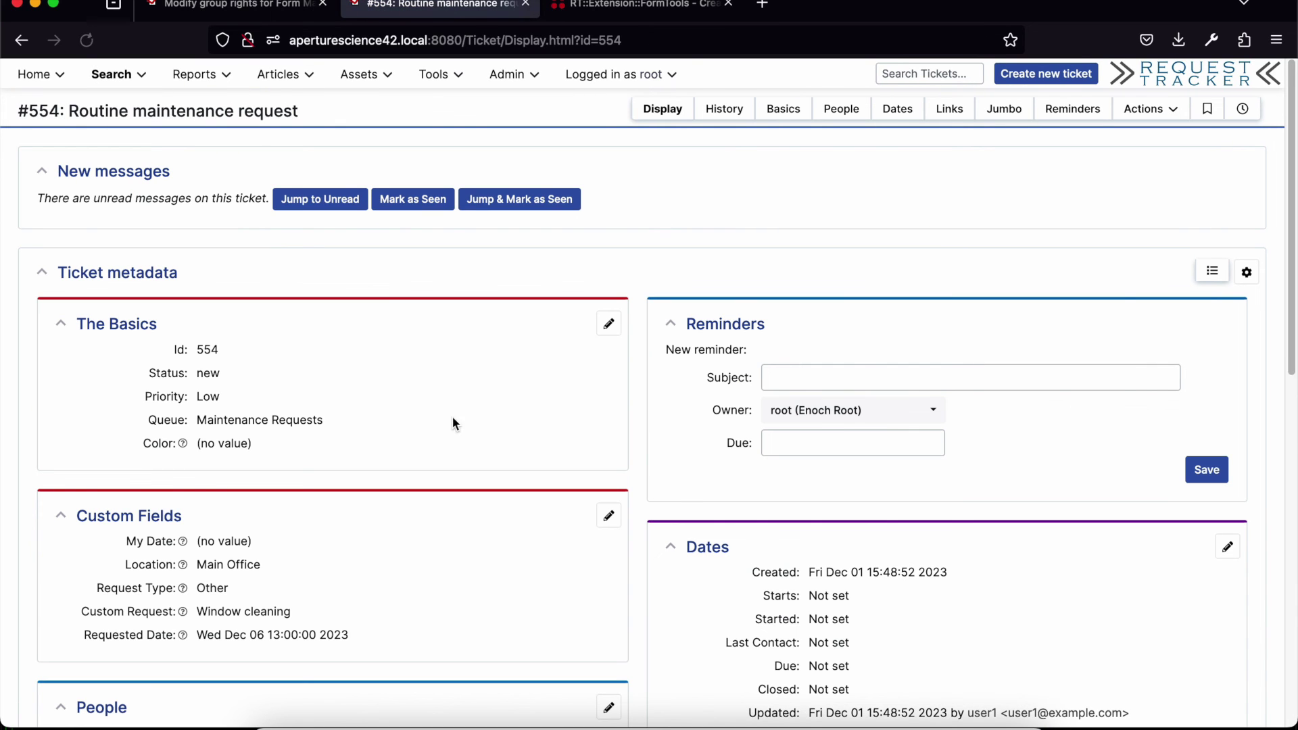
Step: Examine the ticket's custom fields, people and links, and the requestor's message in its history
scroll(509, 426, "down", 3)
scroll(506, 423, "down", 3)
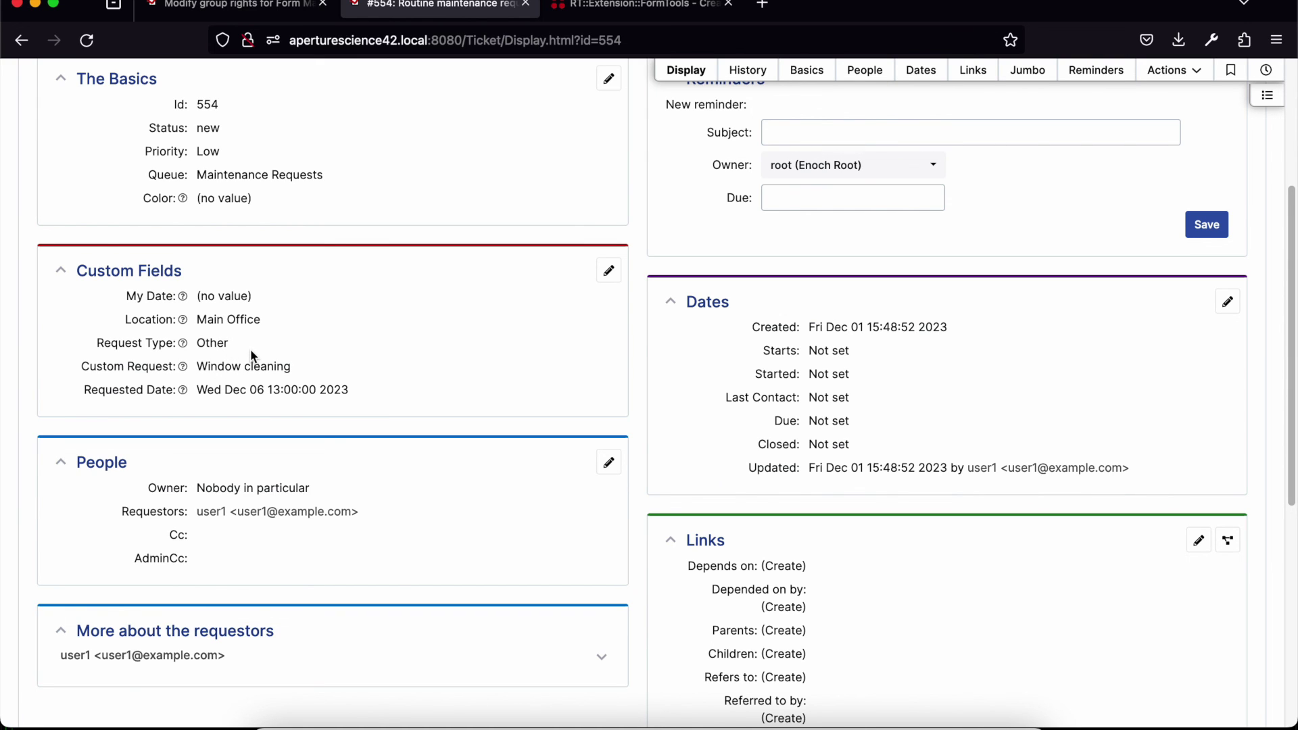
scroll(390, 419, "down", 5)
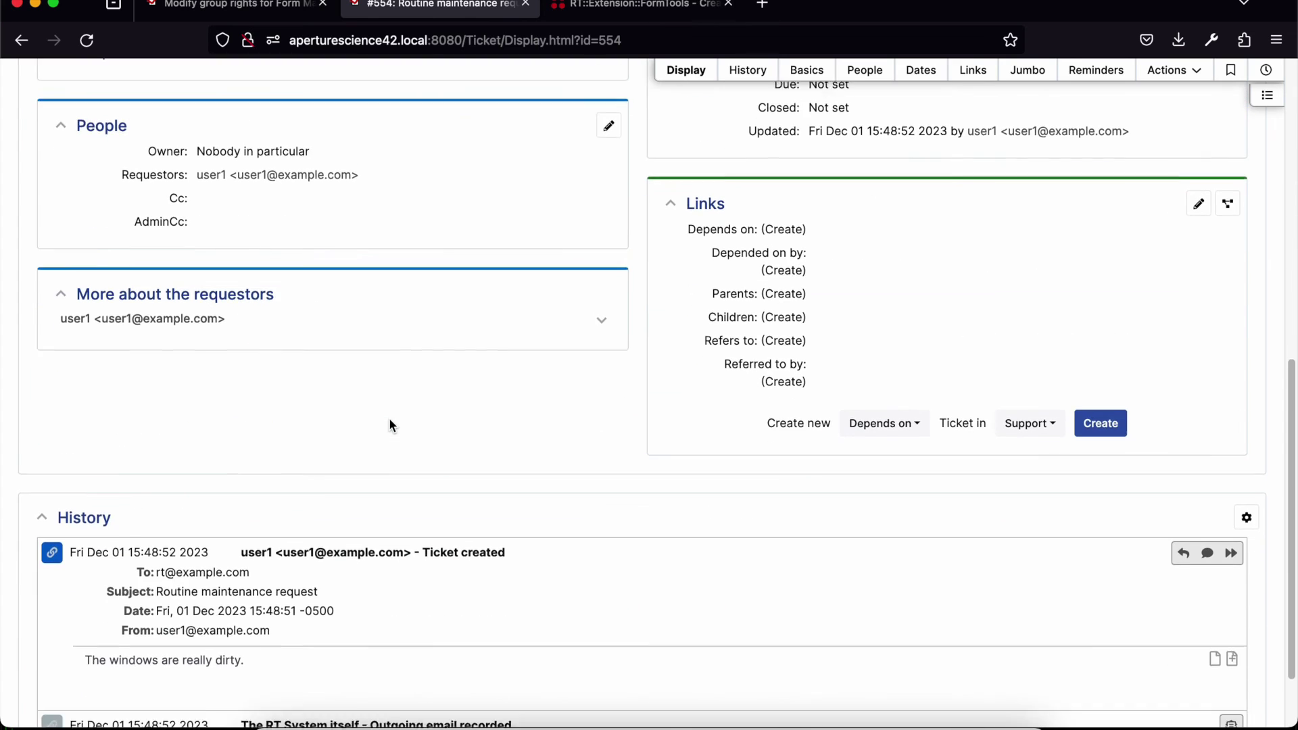
scroll(390, 425, "down", 2)
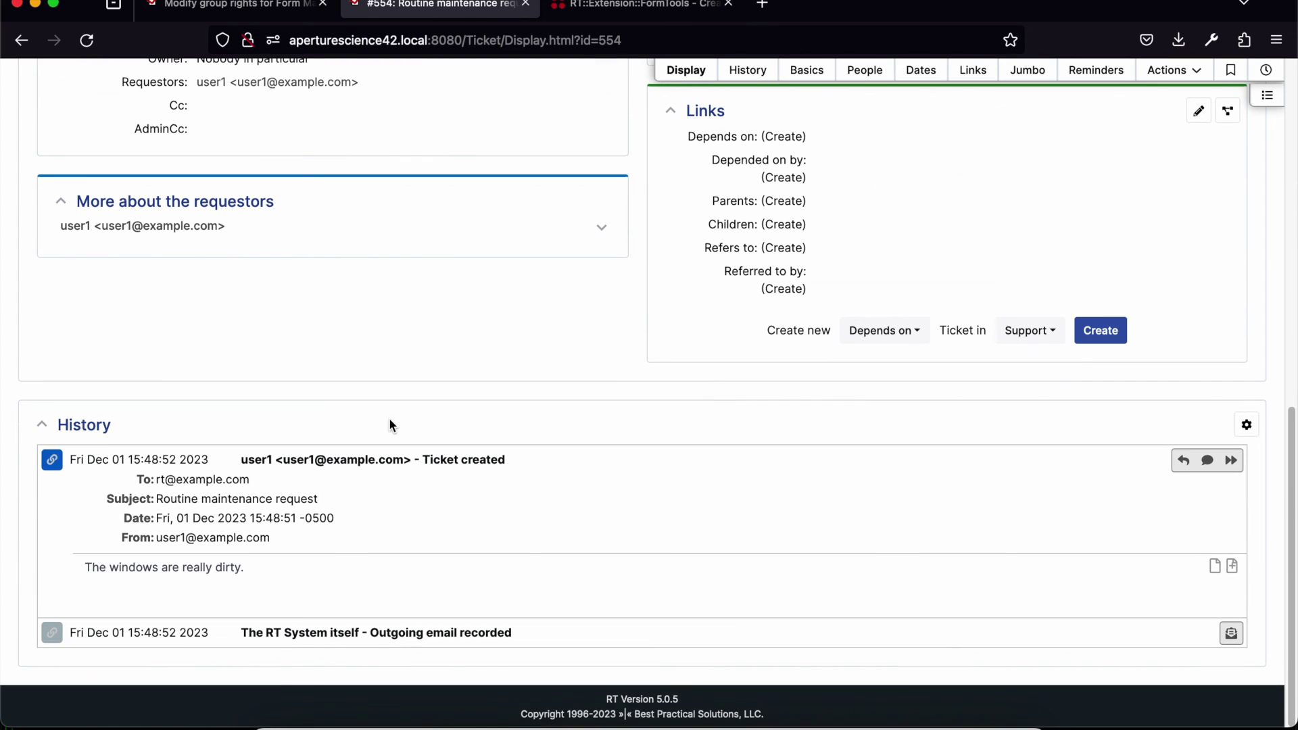
triple_click(198, 567)
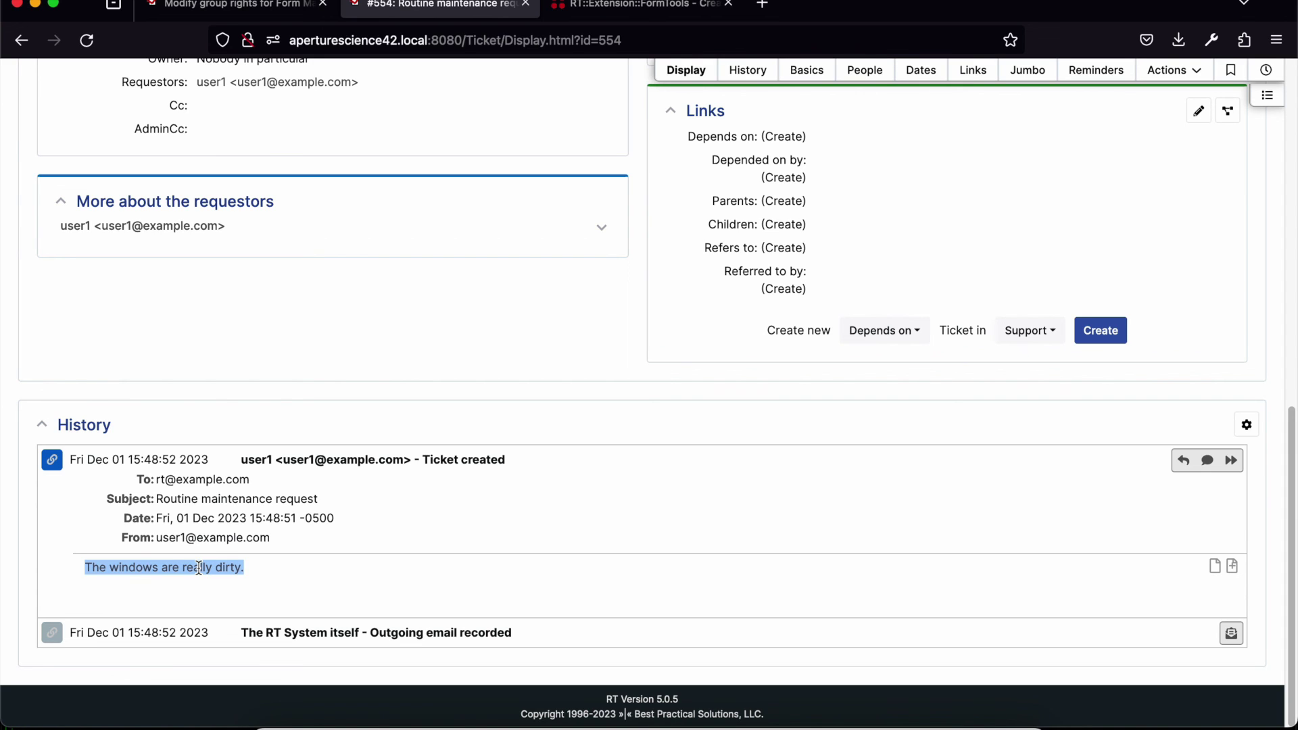
left_click(249, 570)
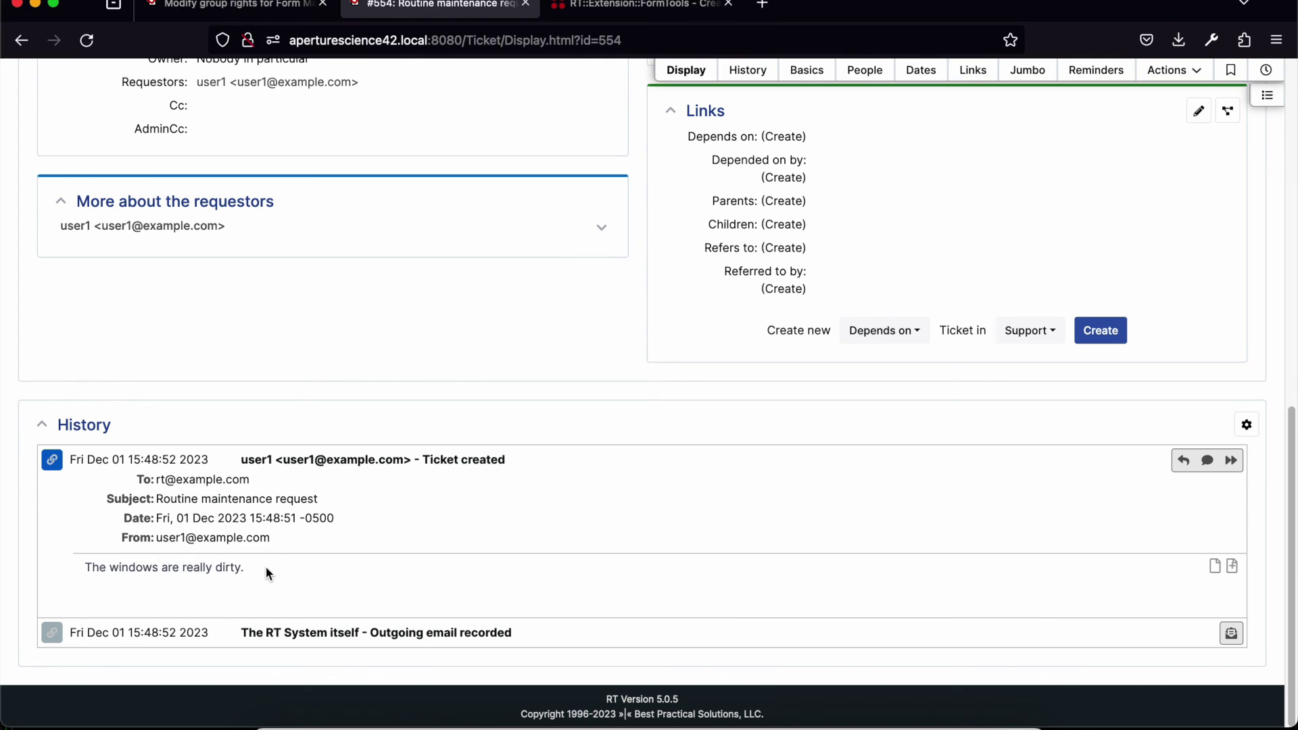
scroll(265, 570, "up", 1)
scroll(264, 578, "up", 5)
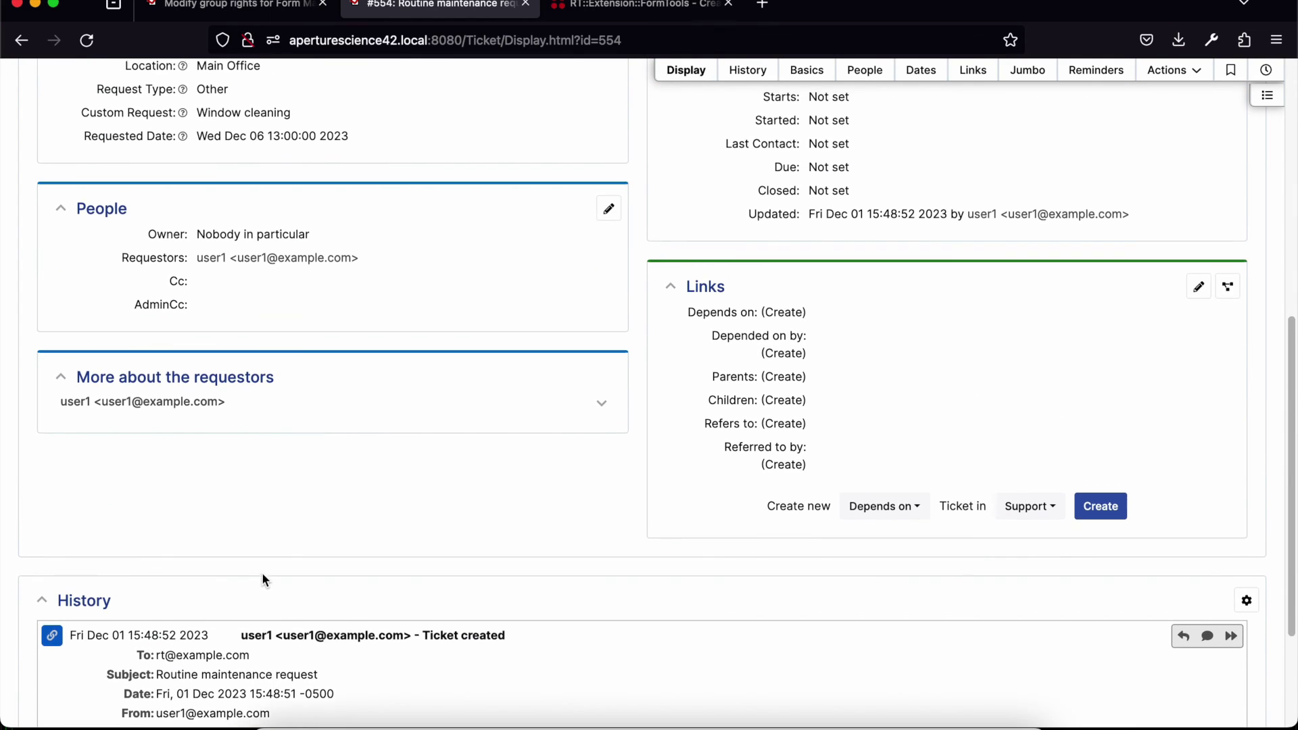
scroll(263, 580, "up", 8)
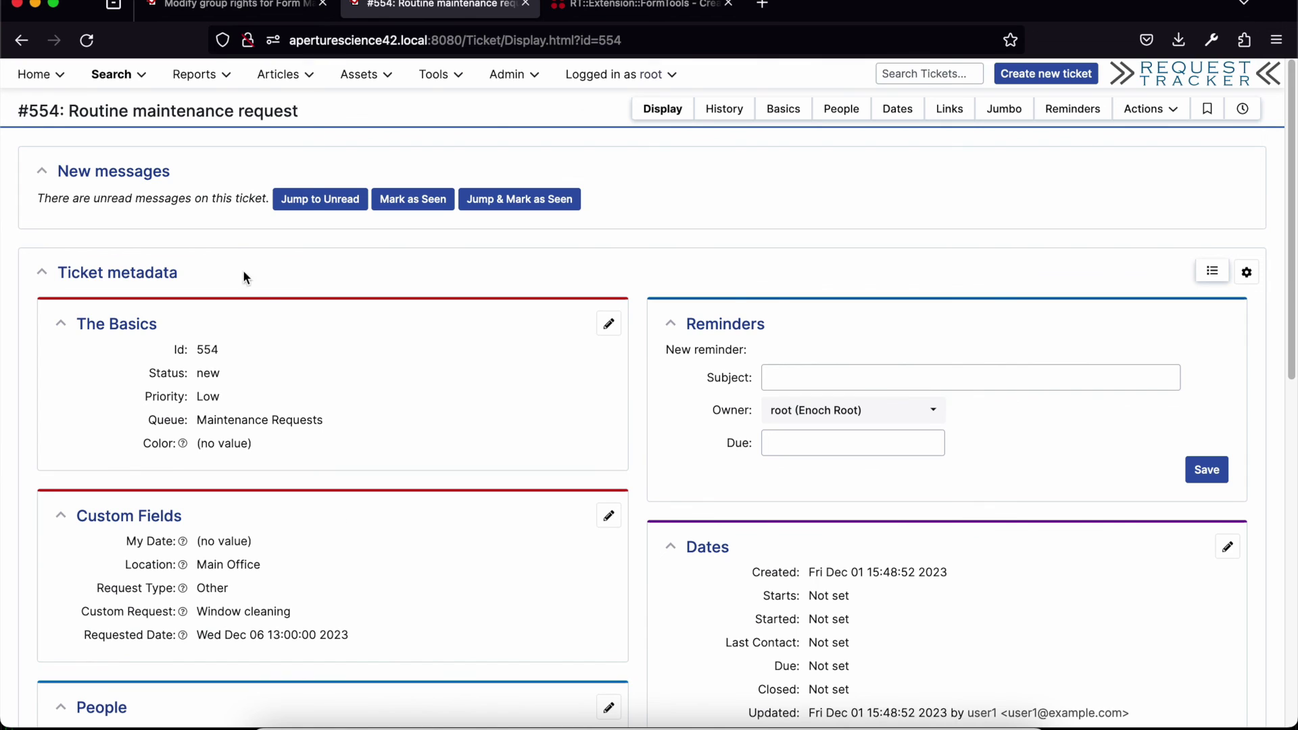
Step: Return to the Maintenance Request form's Modify page, then switch to the RT::Extension::FormTools documentation on MetaCPAN
left_click(202, 9)
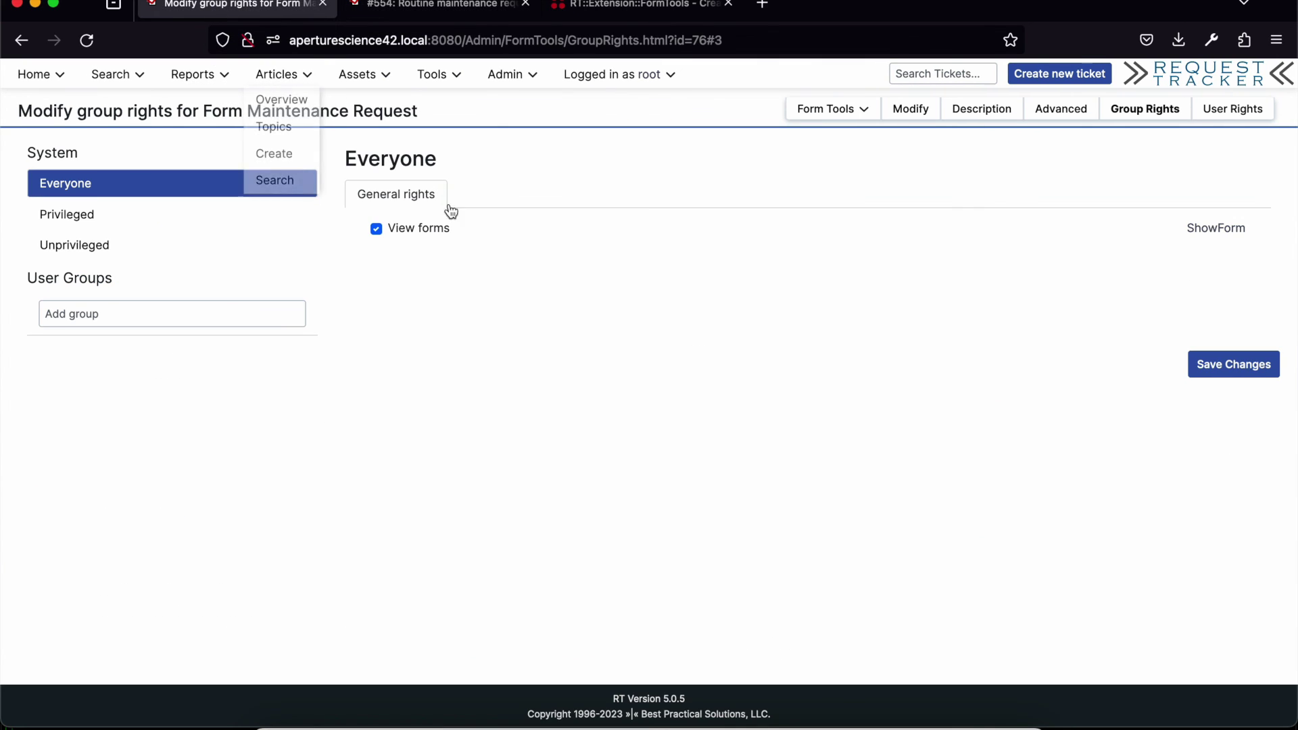
left_click(910, 115)
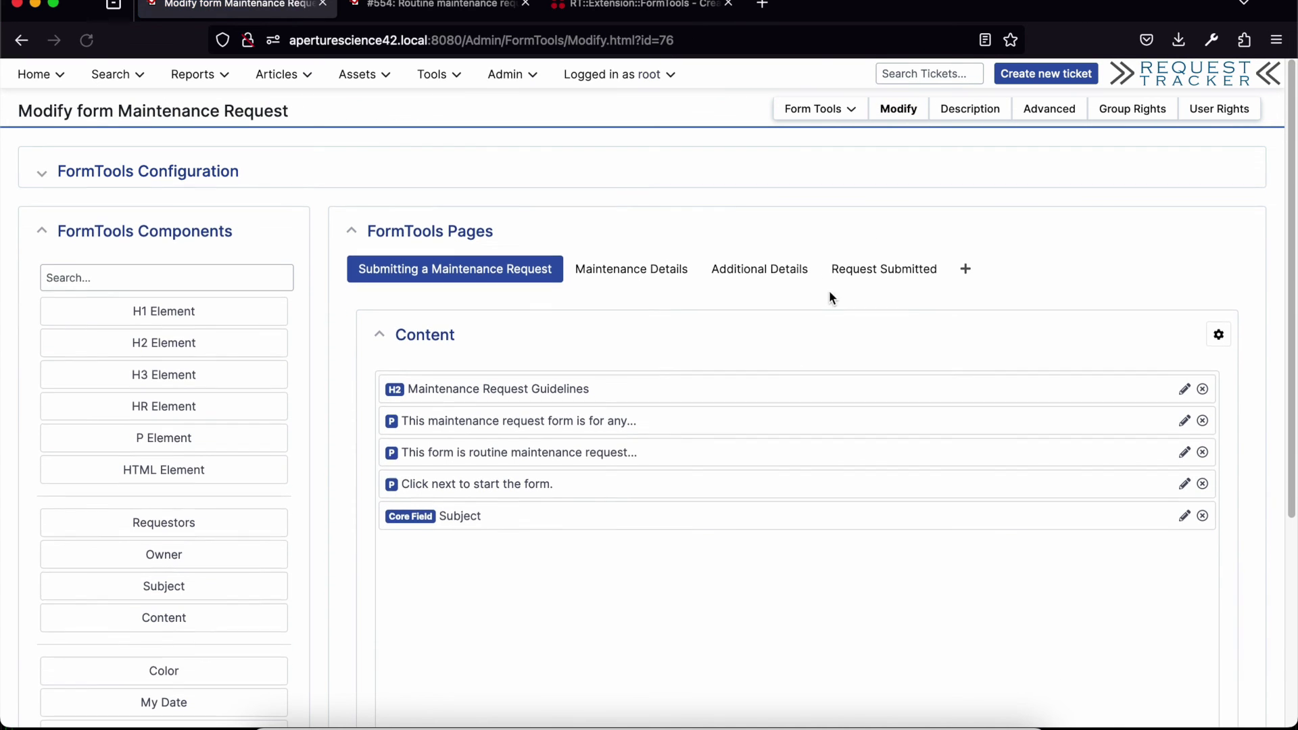
left_click(620, 8)
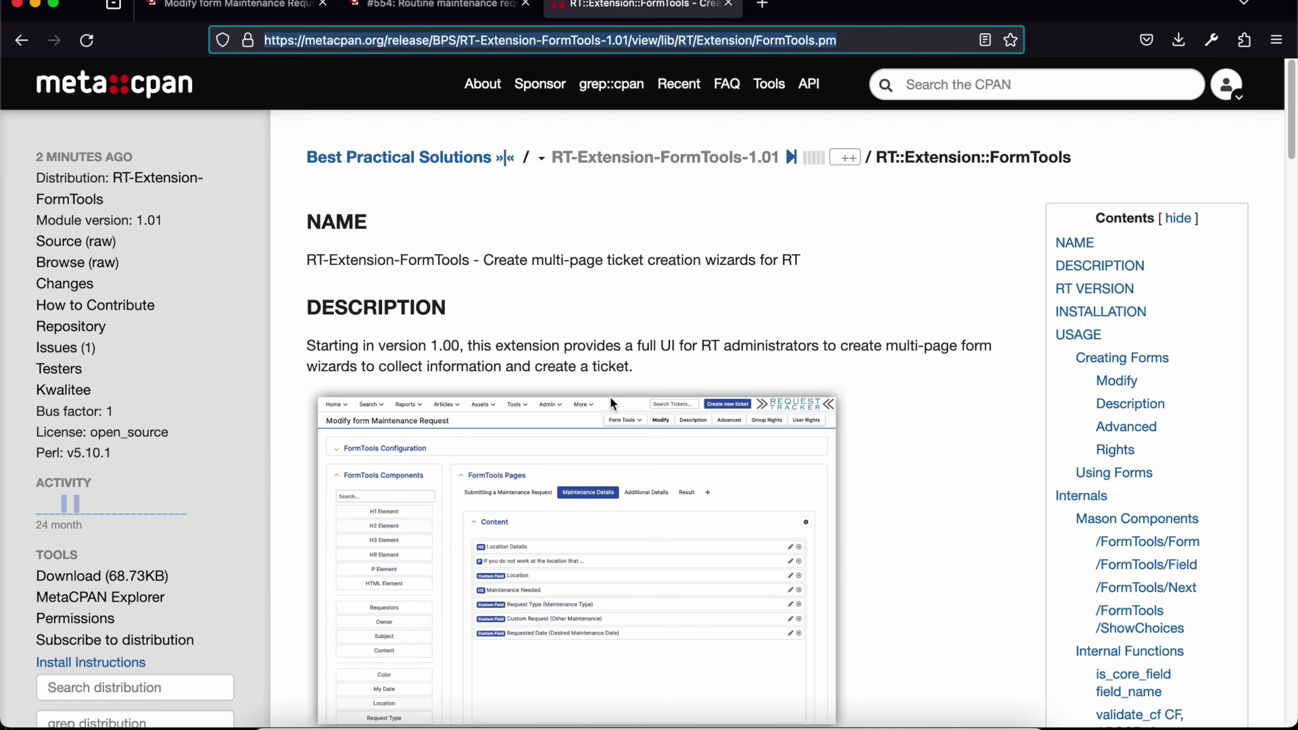